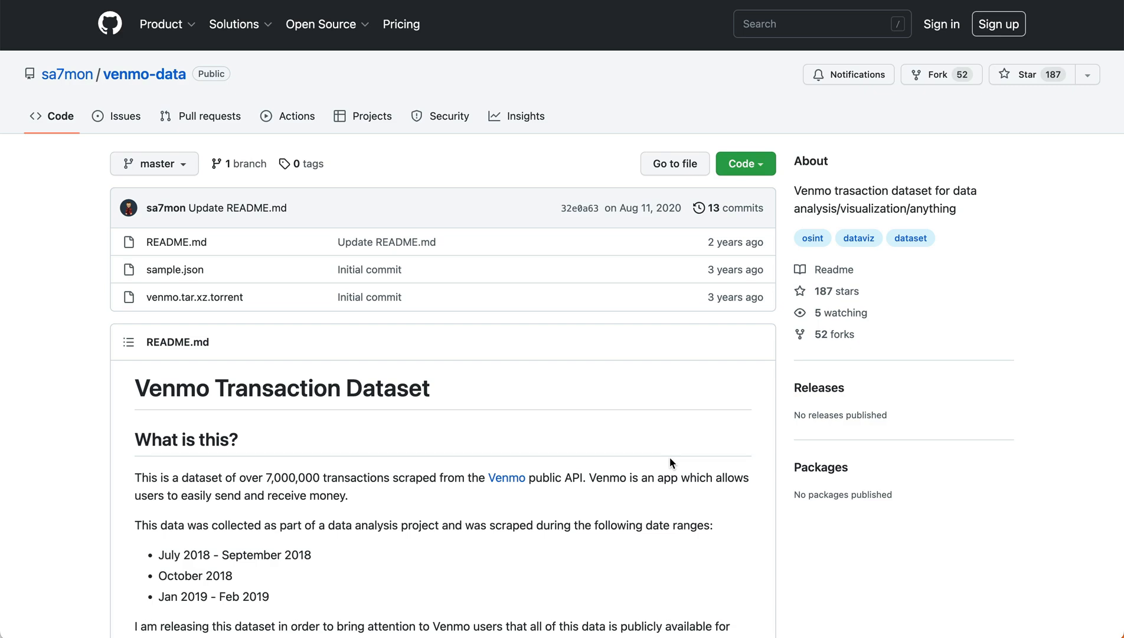
# Step: Read through the venmo-data repository README, covering the dataset description, size, transaction count, download options, and restore instructions
pyautogui.scroll(-5, 670, 461)
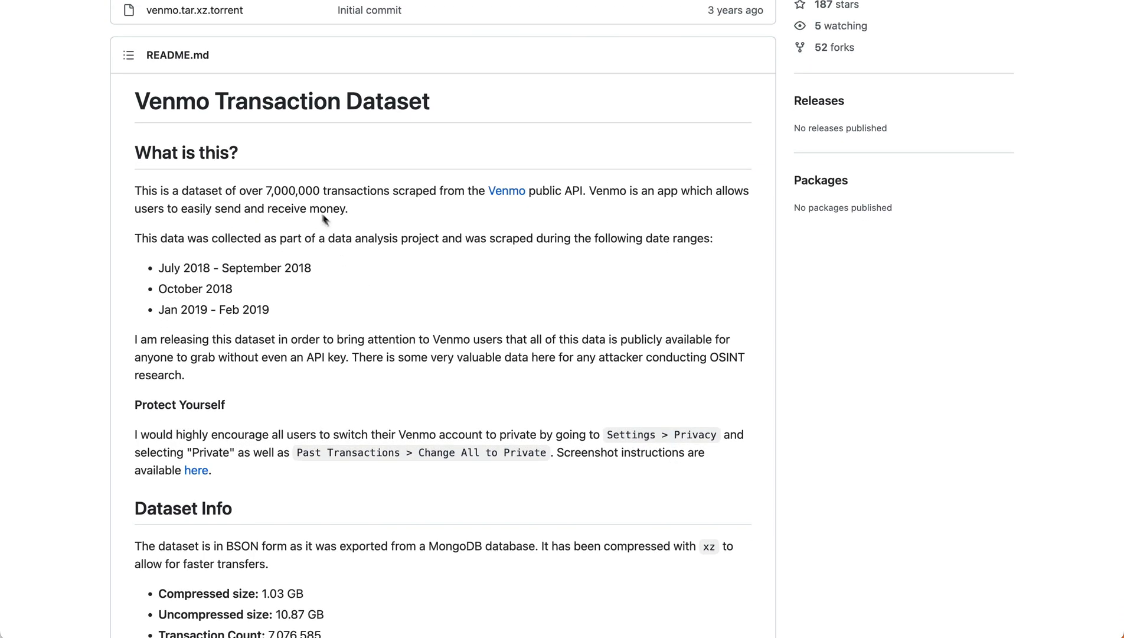
pyautogui.moveTo(269, 189); pyautogui.dragTo(440, 191)
pyautogui.click(440, 191)
pyautogui.scroll(-5, 440, 191)
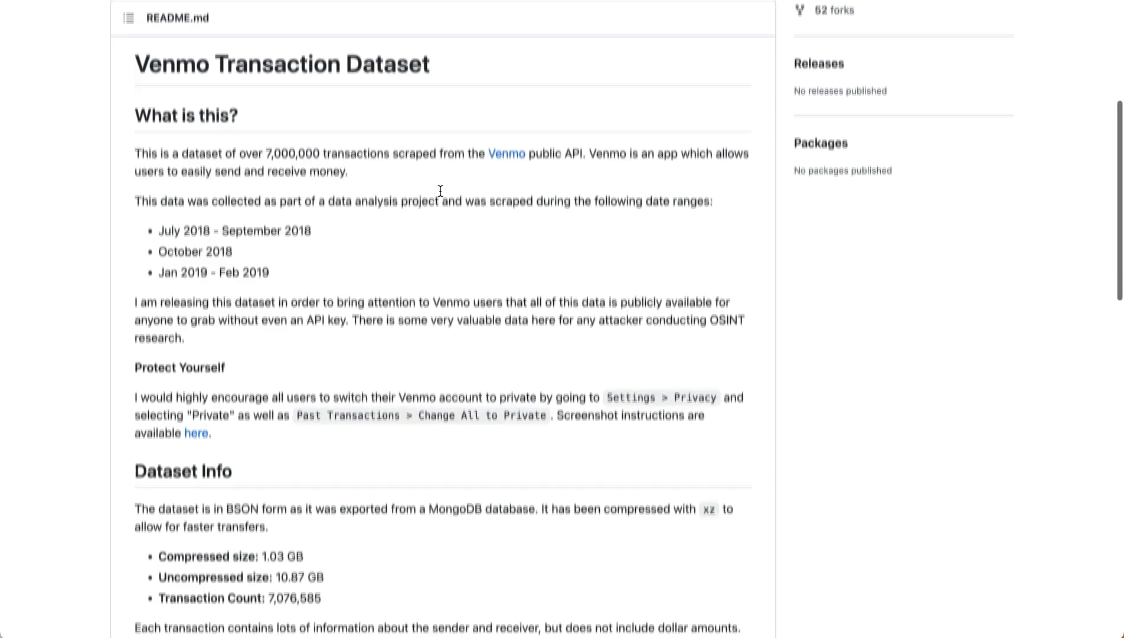
pyautogui.scroll(-2, 440, 192)
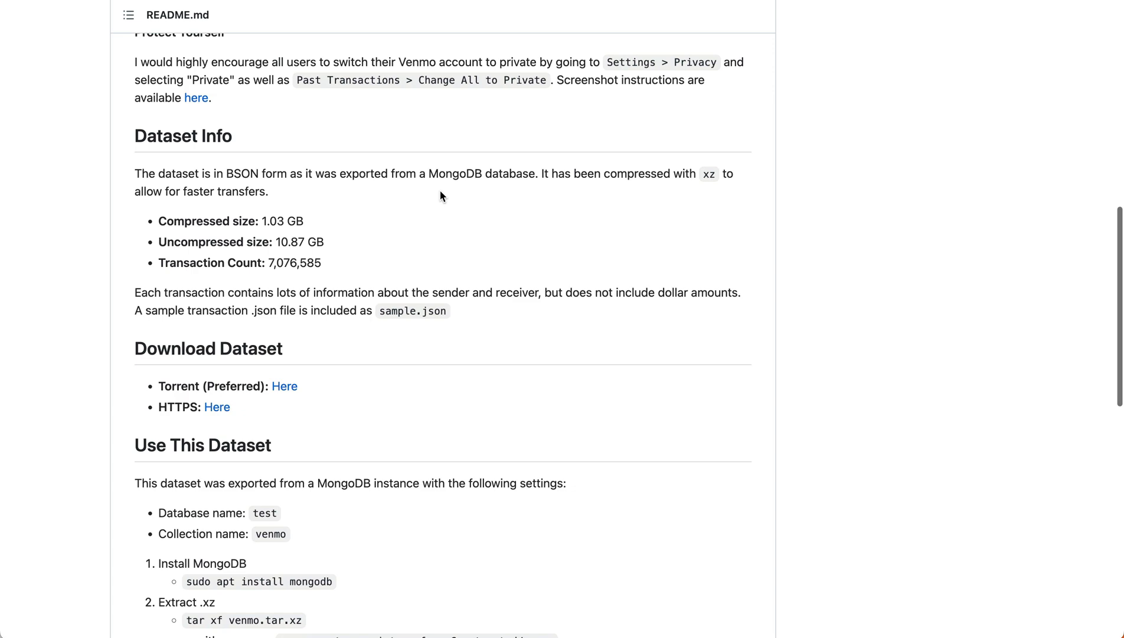
pyautogui.scroll(-1, 440, 196)
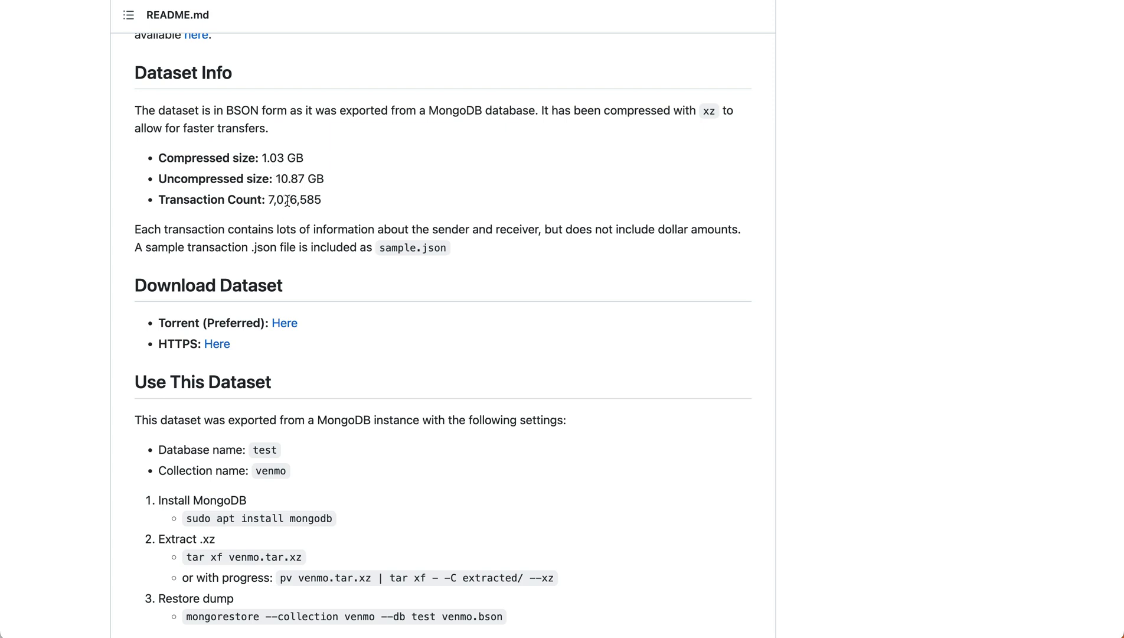
pyautogui.tripleClick(287, 201)
pyautogui.click(287, 201)
pyautogui.scroll(-5, 292, 274)
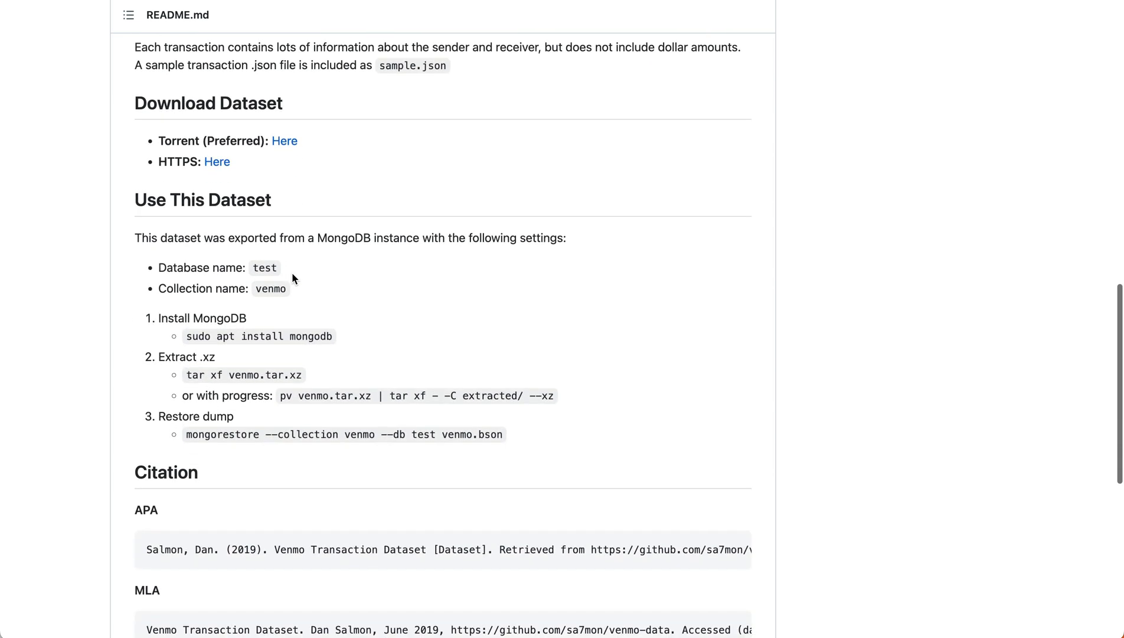
pyautogui.scroll(-5, 293, 276)
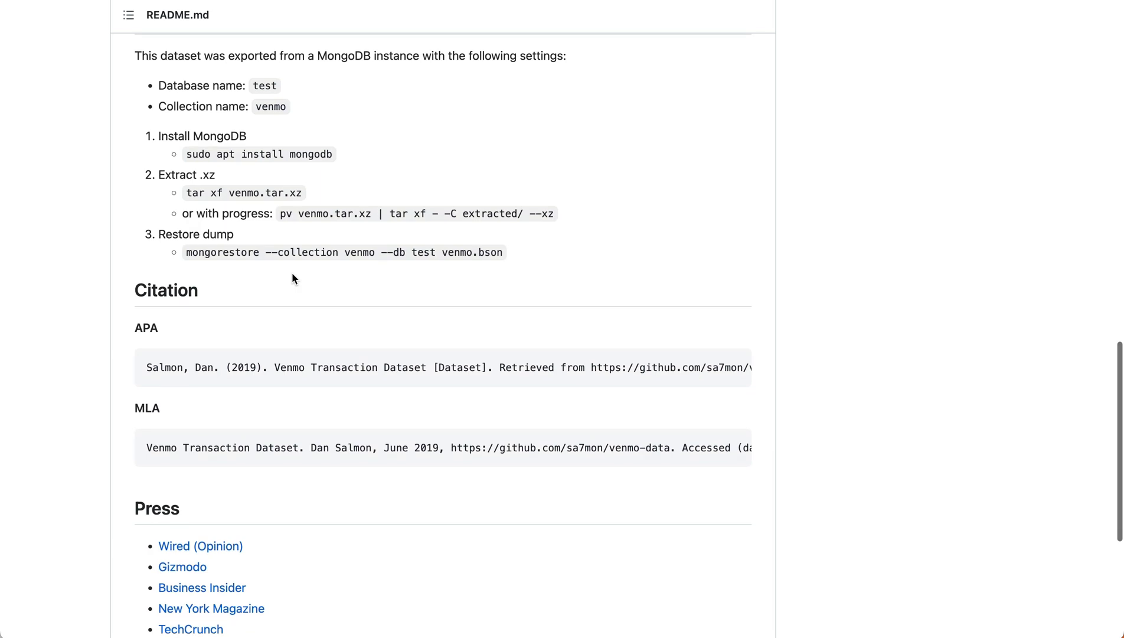
pyautogui.scroll(20, 291, 273)
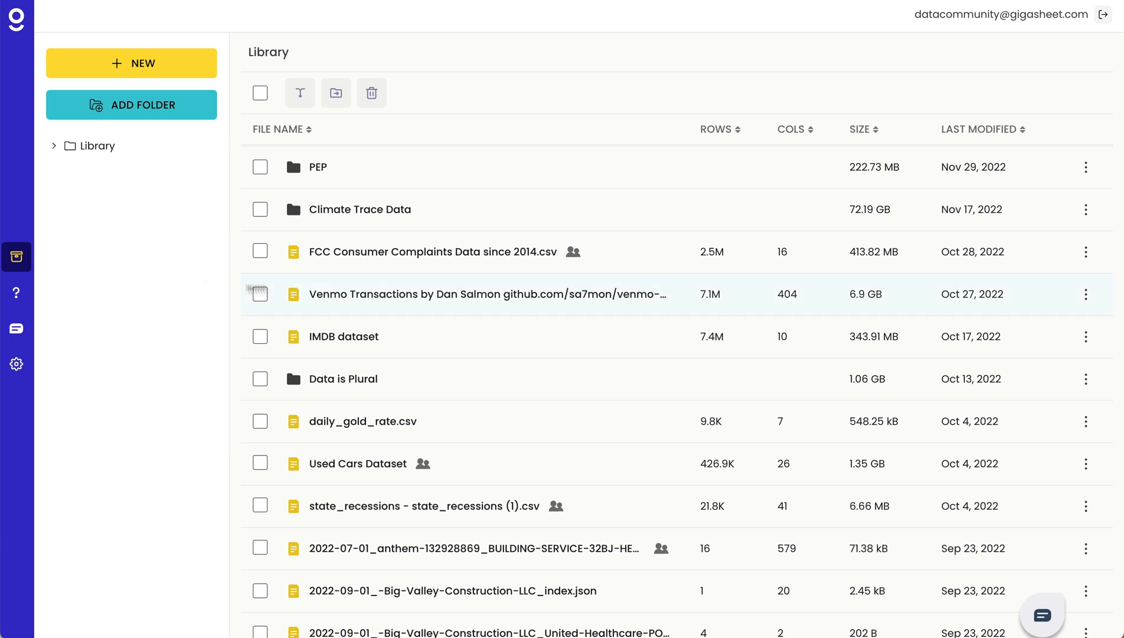
# Step: In the Gigasheet library, open the Venmo Transactions sheet and remove its grouping by payment.actor.username
pyautogui.click(334, 294)
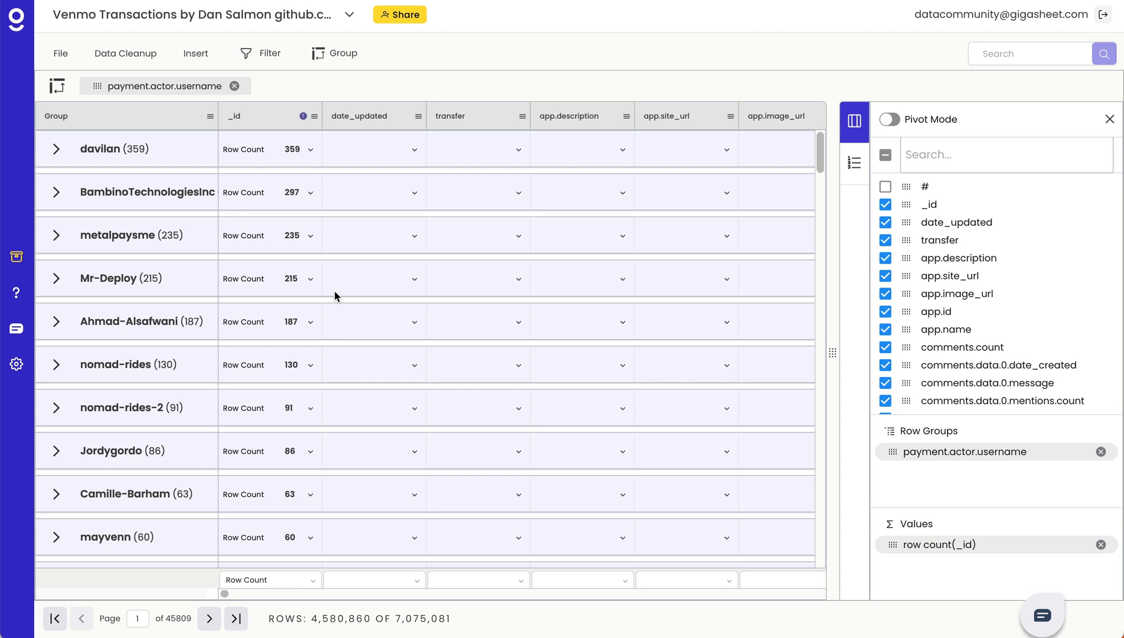
pyautogui.click(235, 86)
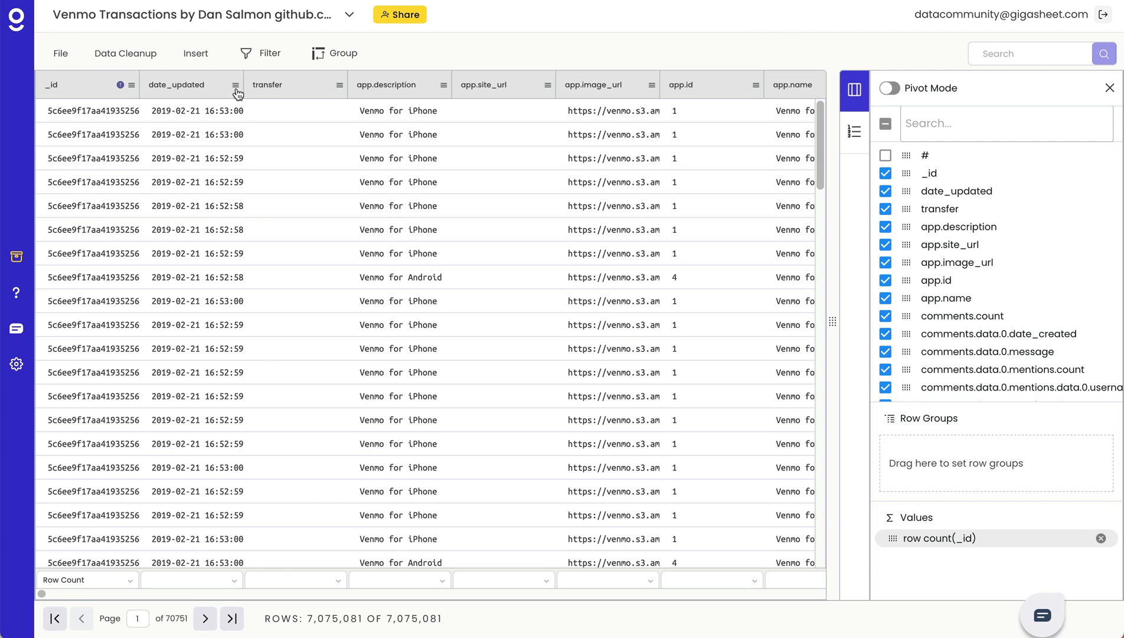
# Step: Examine the row details of the first and sixth transactions, looking through the app, comments, payment, and mentions fields
pyautogui.click(230, 110)
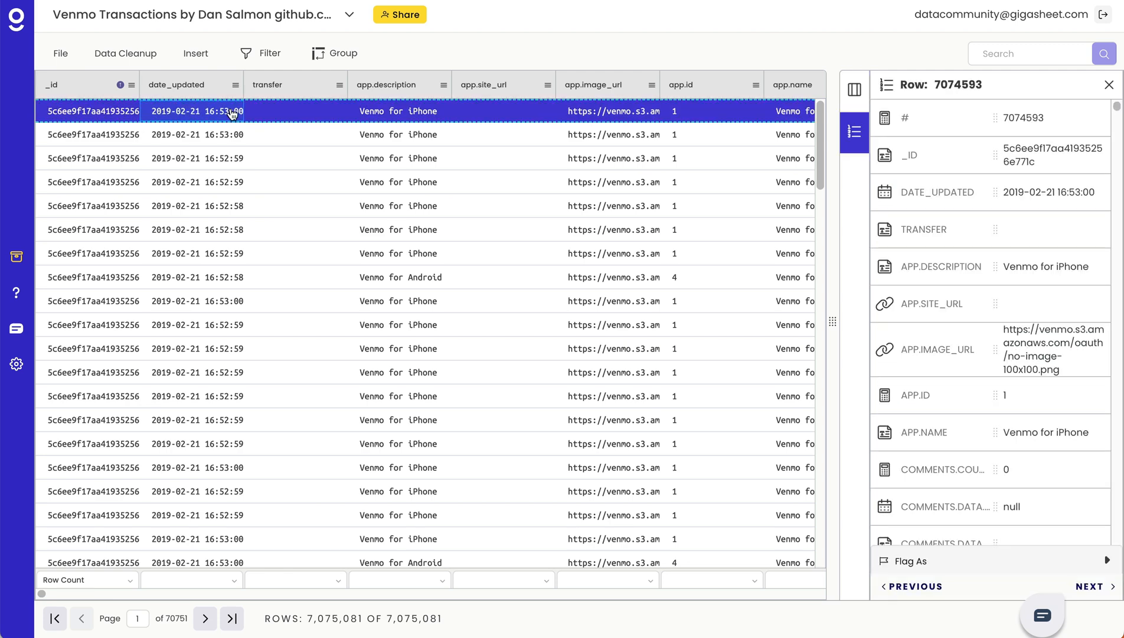
pyautogui.click(218, 230)
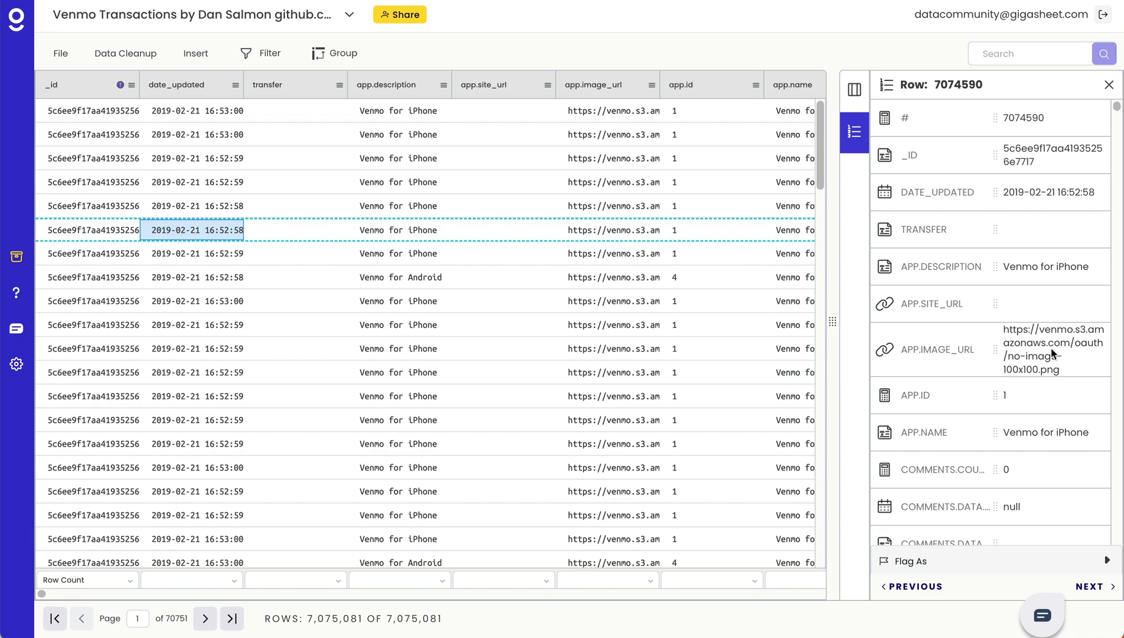
pyautogui.scroll(-3, 1004, 353)
pyautogui.scroll(-5, 1052, 353)
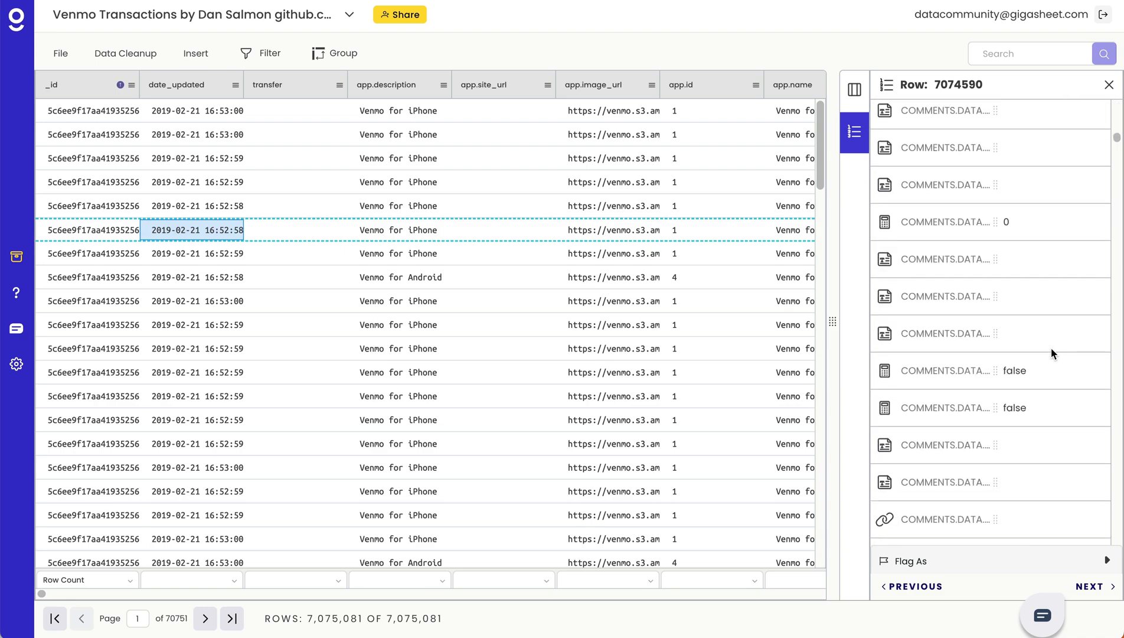
pyautogui.scroll(-10, 1052, 351)
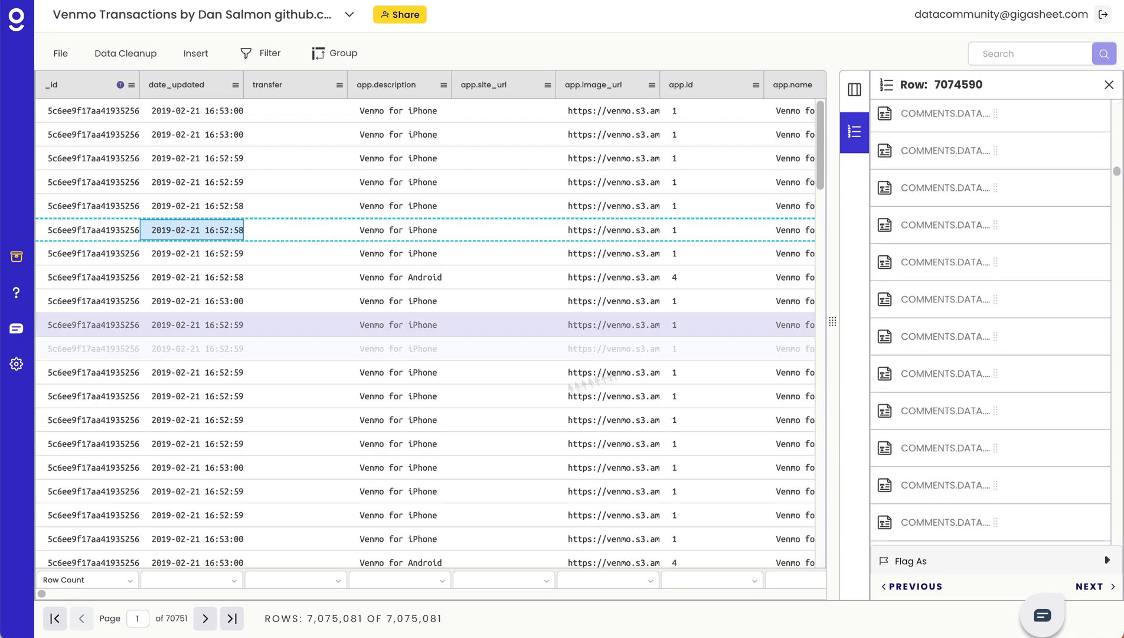
pyautogui.hscroll(1, 494, 402)
pyautogui.hscroll(3, 494, 403)
pyautogui.hscroll(-5, 494, 399)
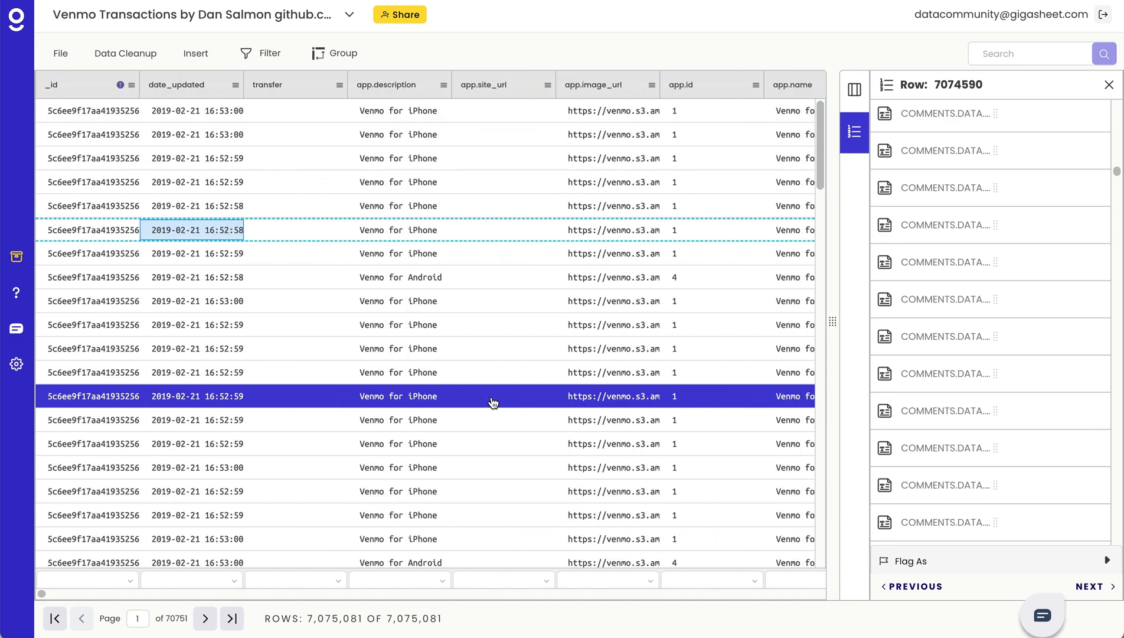
pyautogui.scroll(-15, 1011, 352)
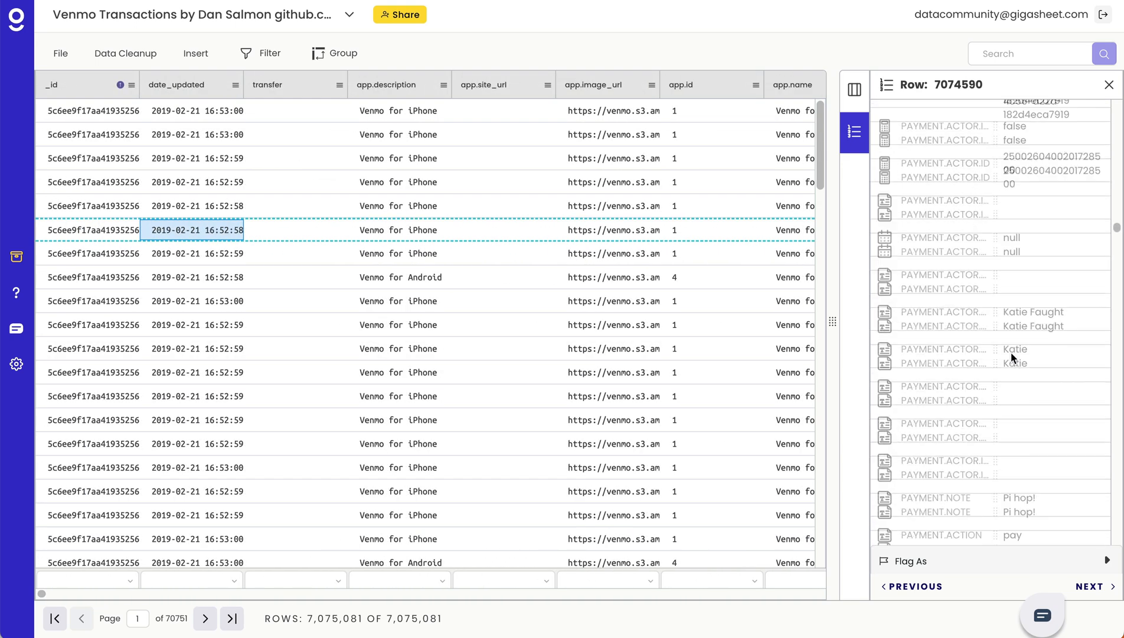
pyautogui.scroll(-10, 1011, 352)
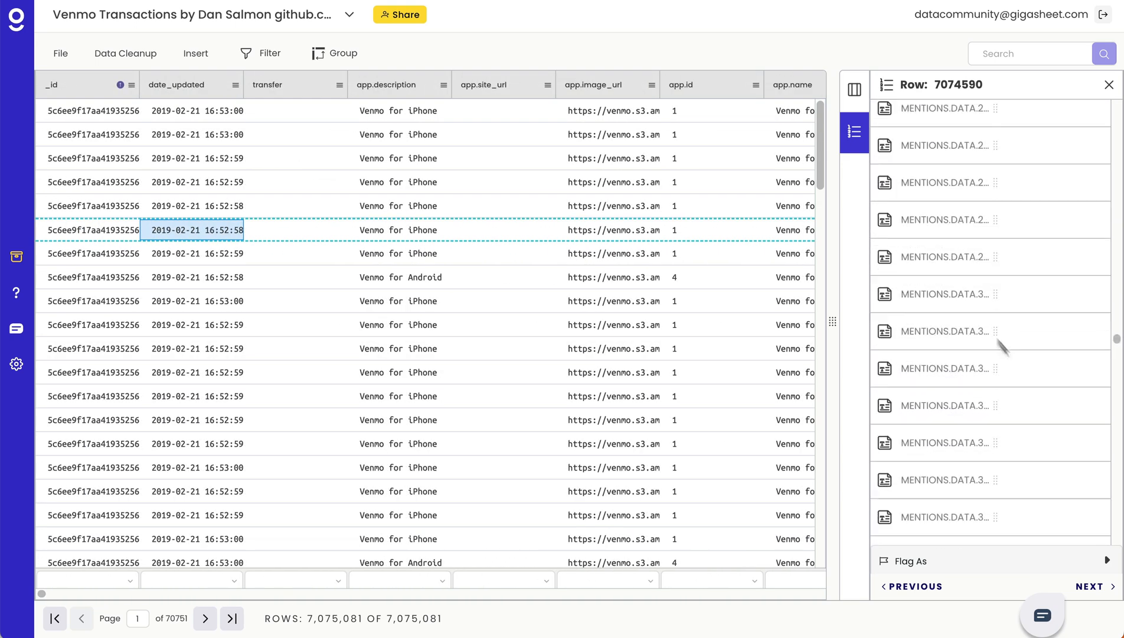
# Step: Review the sheet's column list, including the comments, payment target, and mentions columns
pyautogui.click(855, 92)
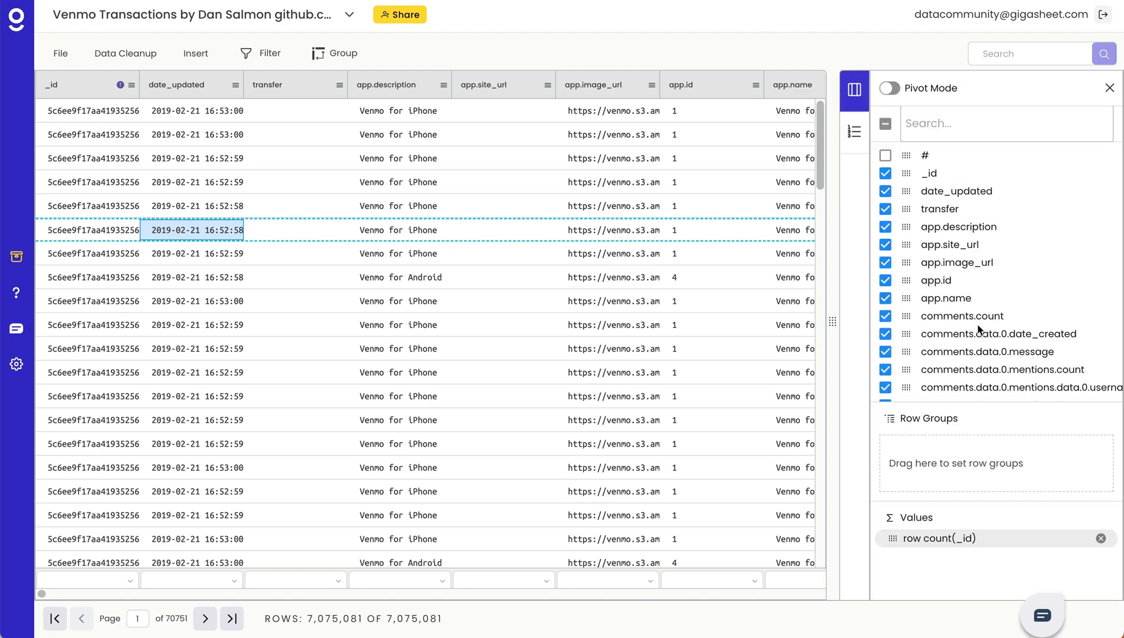
pyautogui.scroll(-10, 996, 258)
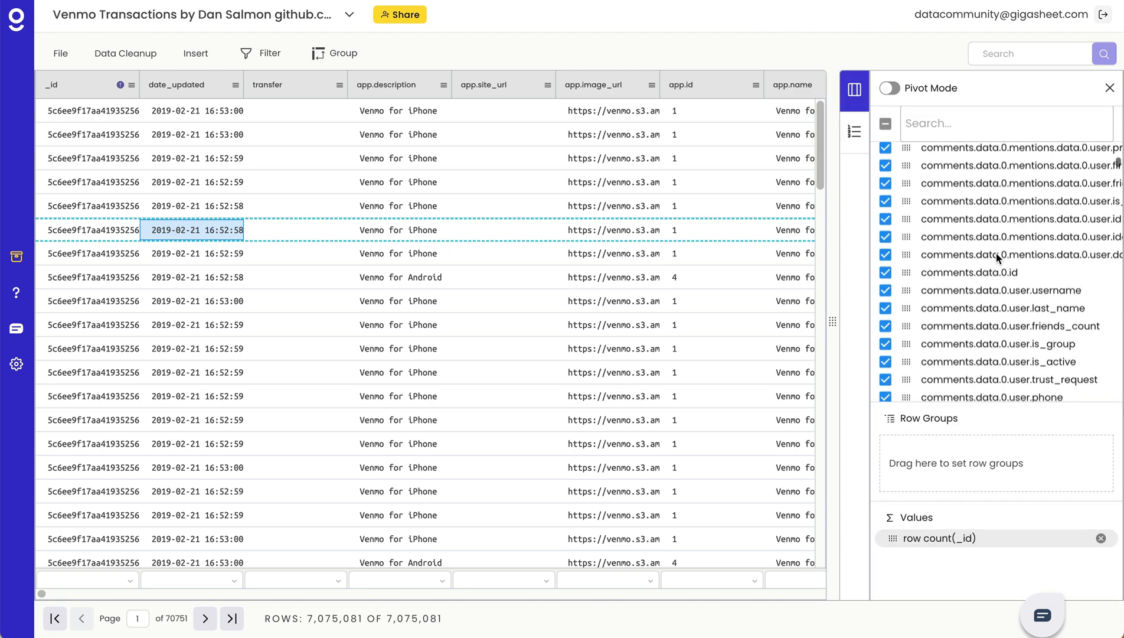
pyautogui.scroll(-2, 997, 257)
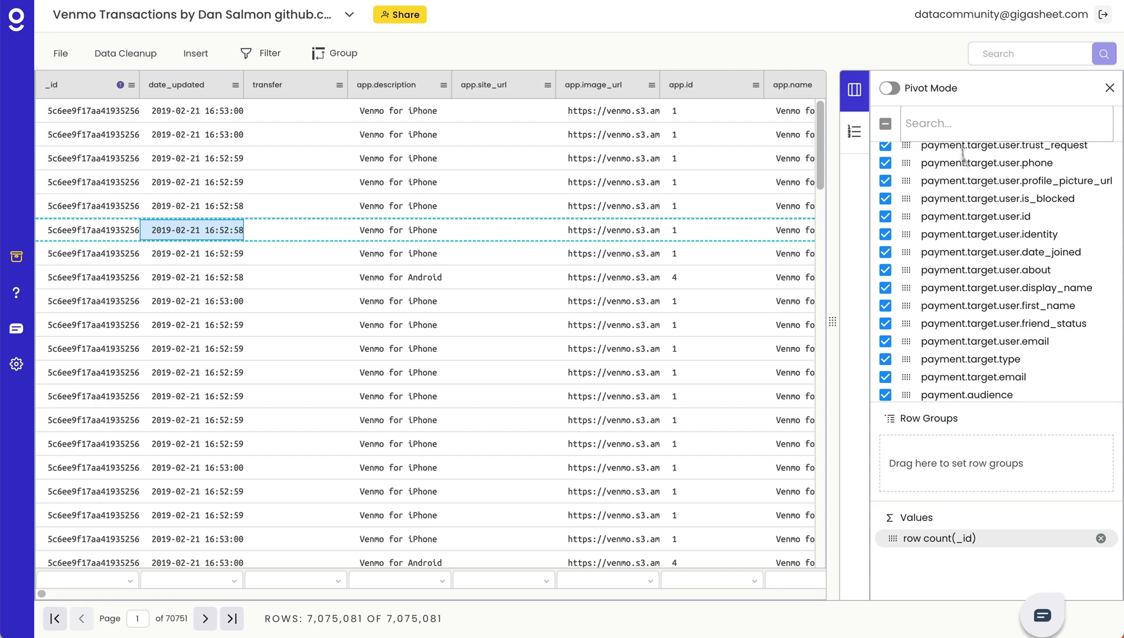
pyautogui.scroll(-10, 969, 232)
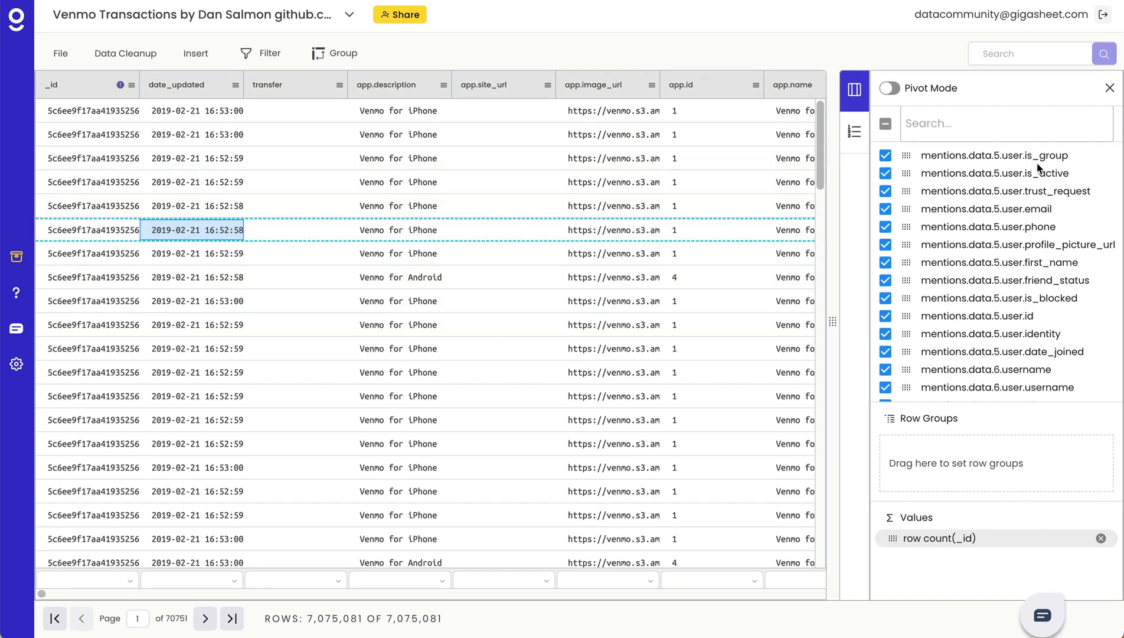
# Step: Group the transactions by app.name, review the groups with the Group column widened, and clear the grouping
pyautogui.hscroll(4, 664, 300)
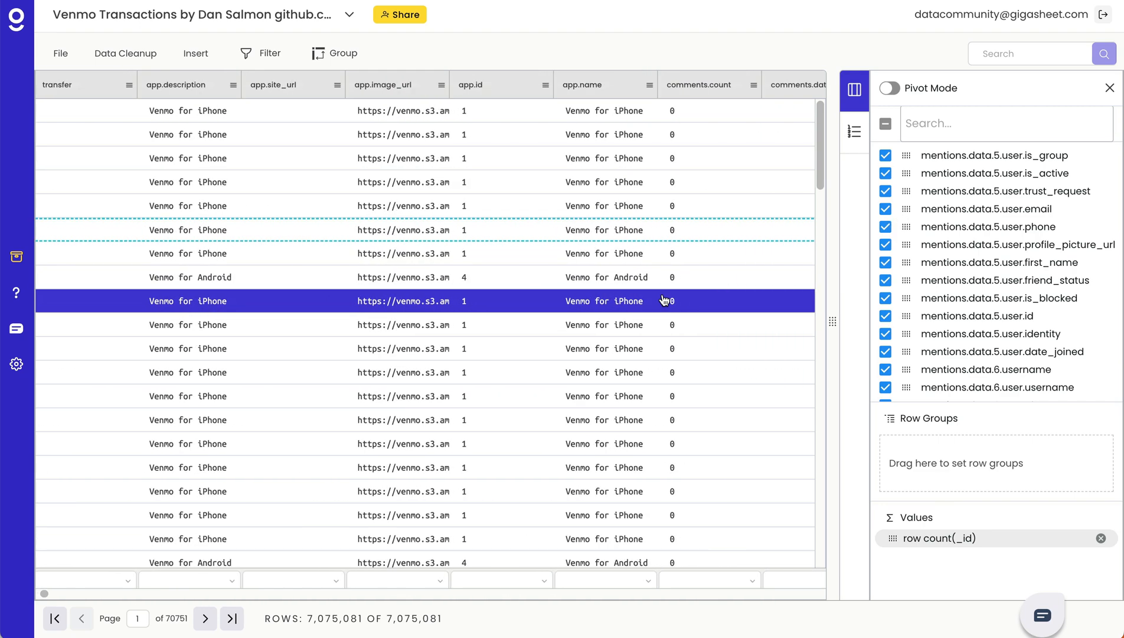
pyautogui.hscroll(3, 664, 300)
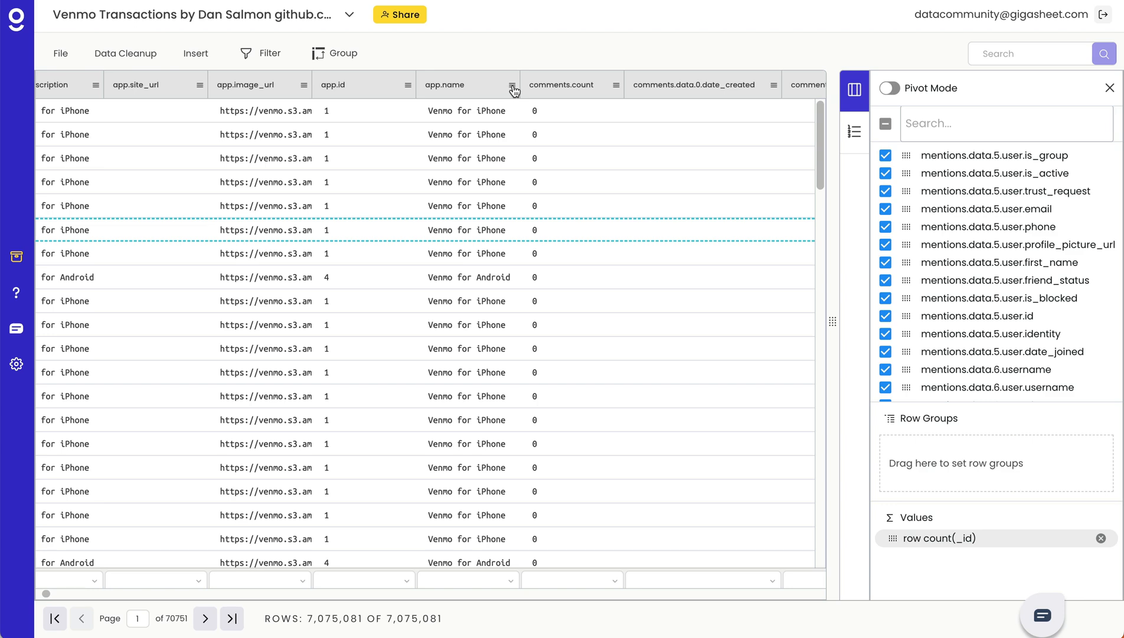
pyautogui.click(512, 86)
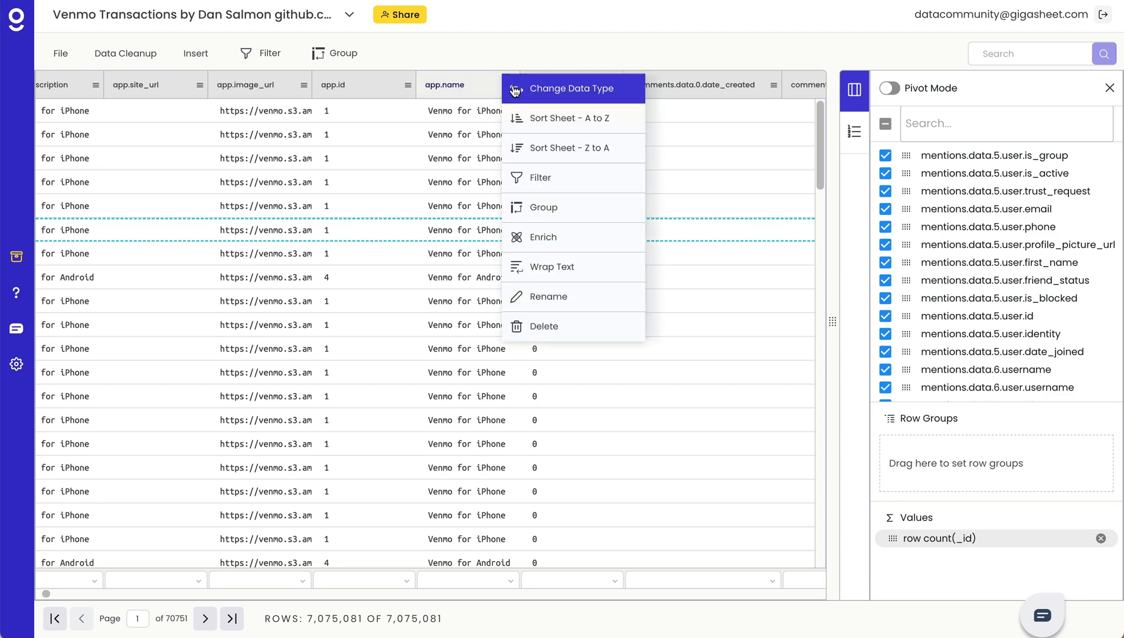
pyautogui.click(560, 207)
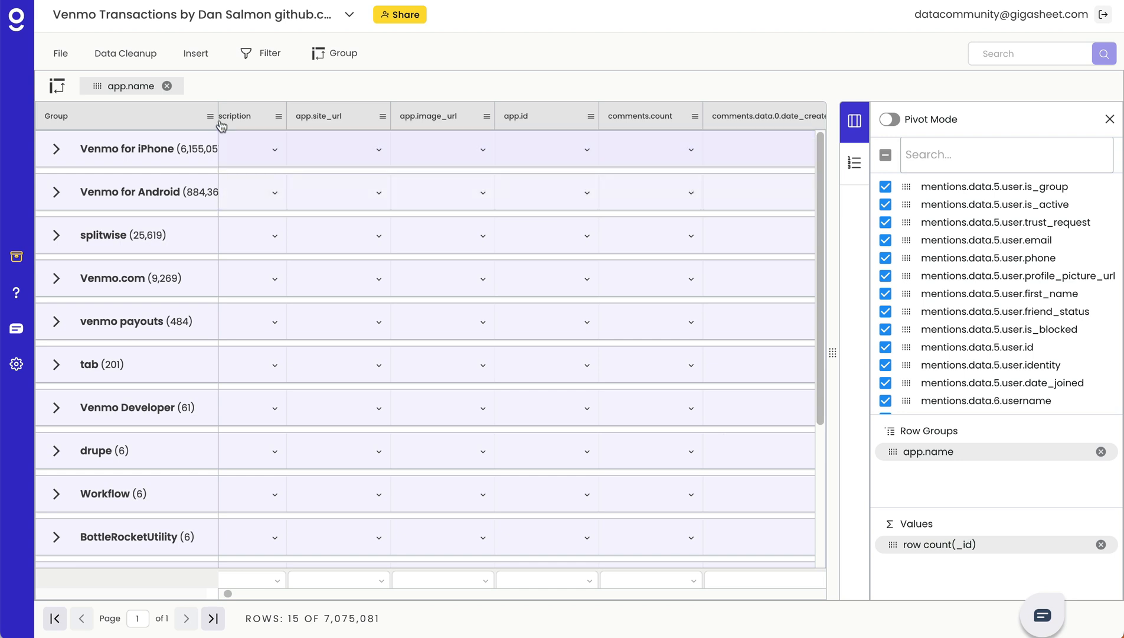
pyautogui.moveTo(221, 125); pyautogui.dragTo(272, 121)
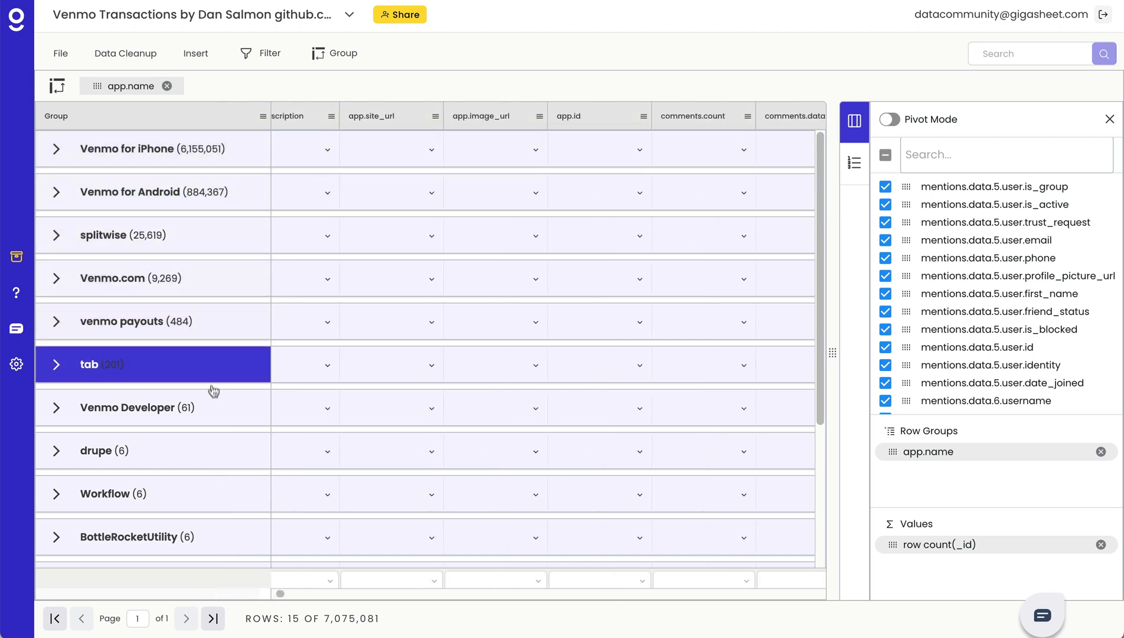
pyautogui.scroll(-4, 214, 492)
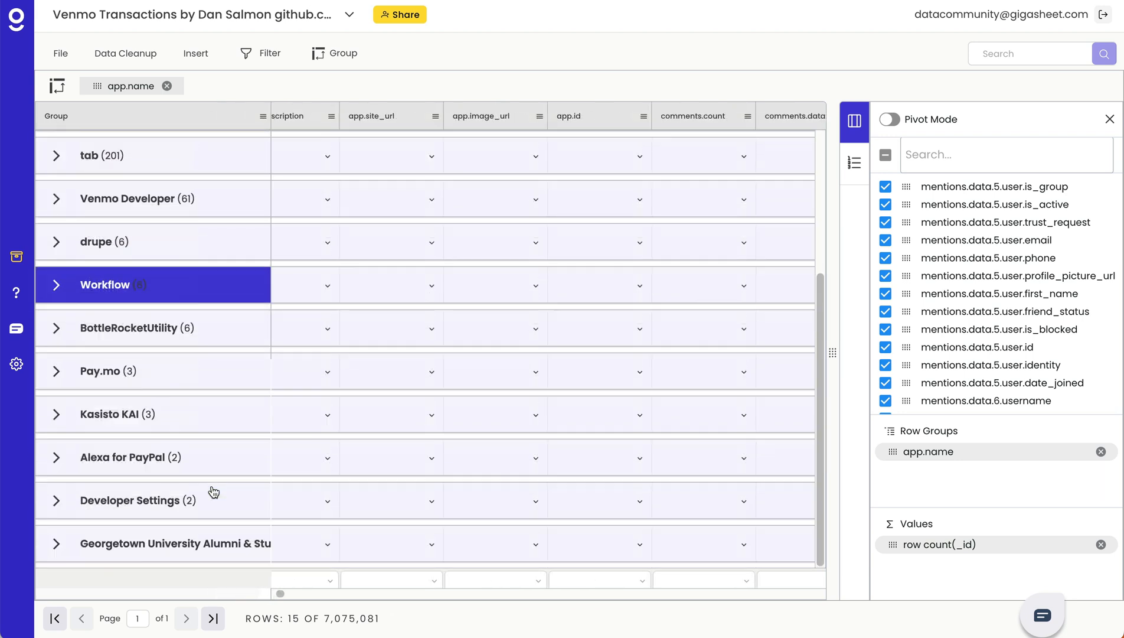
pyautogui.scroll(5, 214, 492)
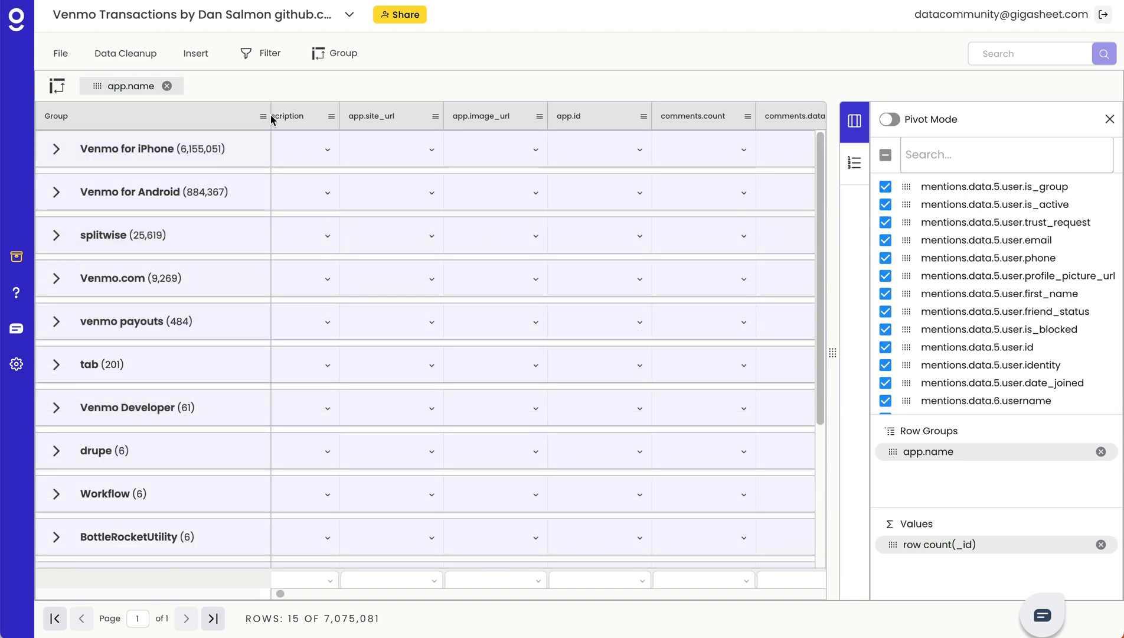
pyautogui.click(168, 86)
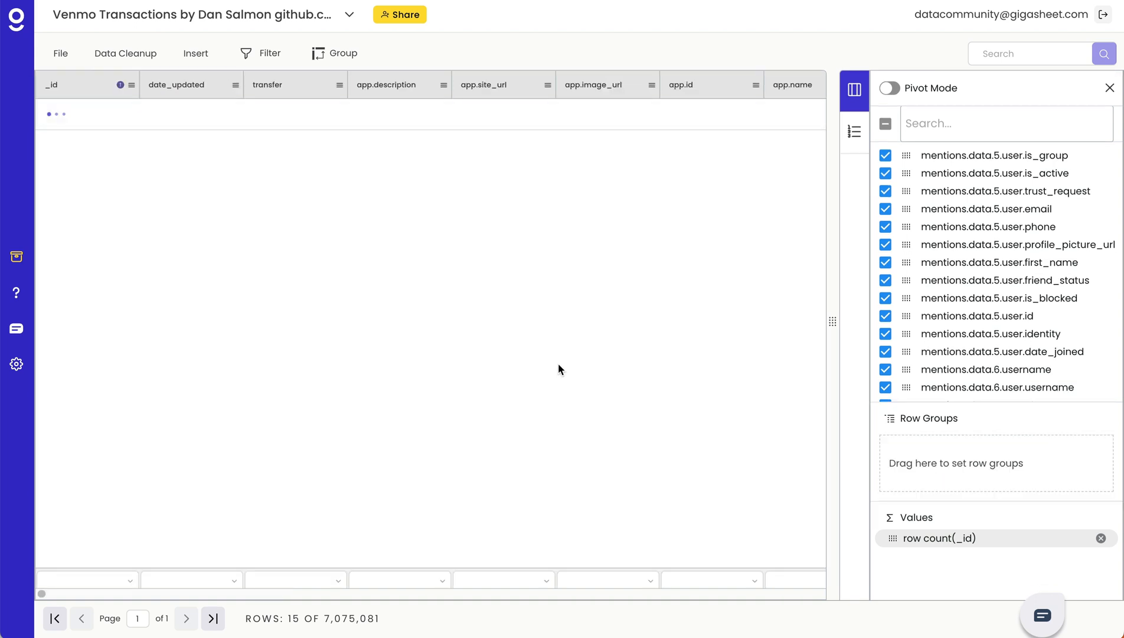
# Step: Look through the full column list and search it for "sen" and "re" to find sender and receiver columns
pyautogui.scroll(-15, 1025, 368)
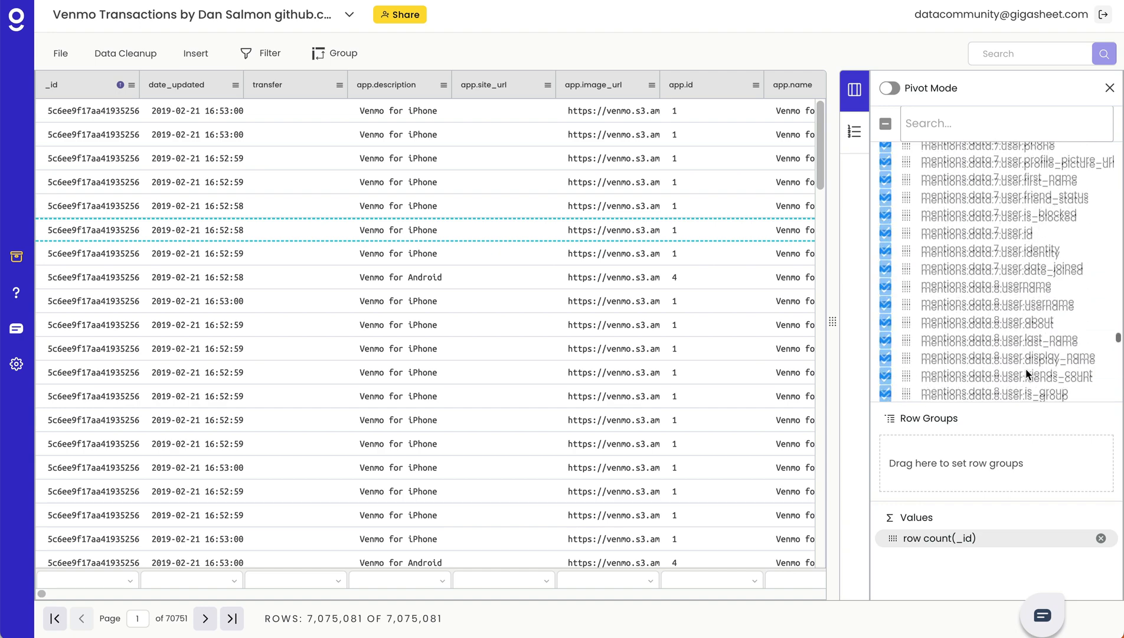
pyautogui.scroll(-15, 1025, 368)
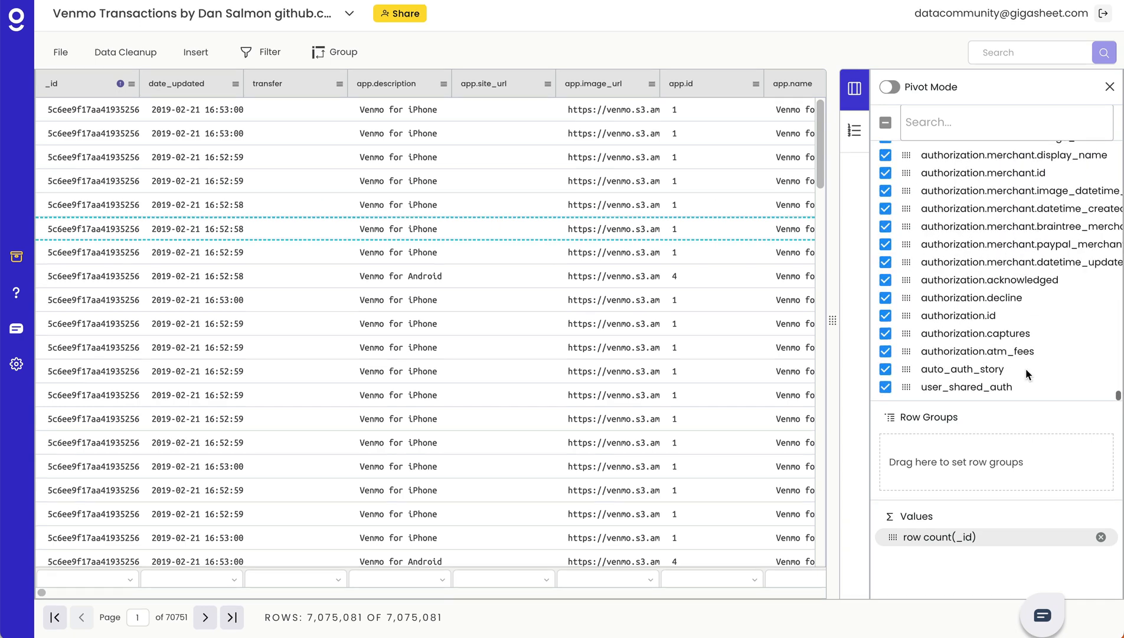
pyautogui.scroll(20, 1026, 308)
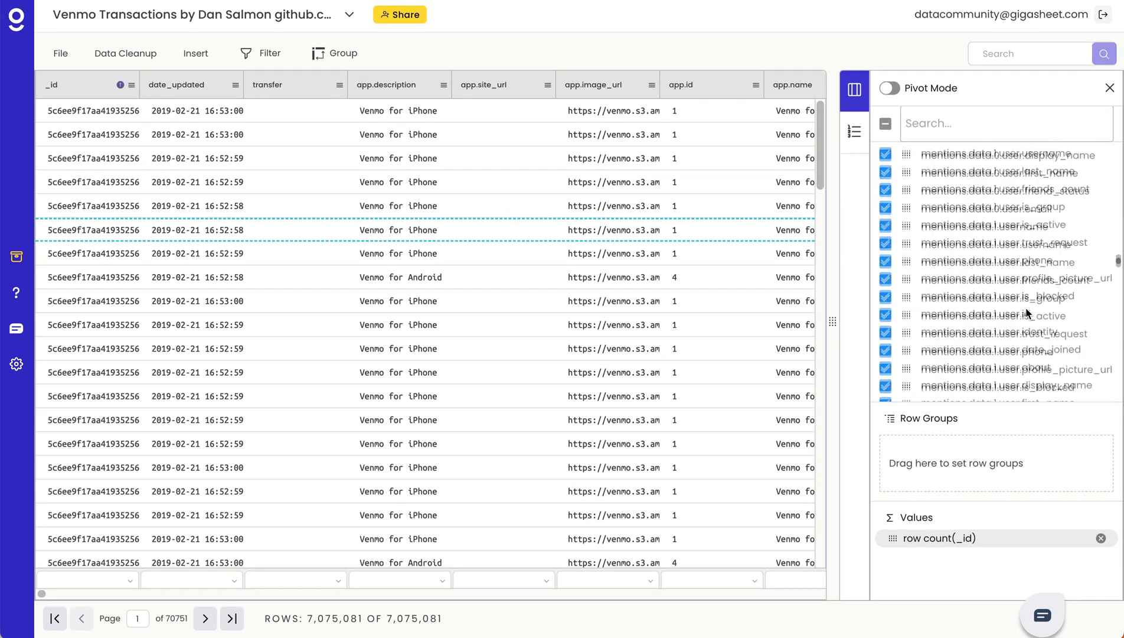
pyautogui.click(957, 124)
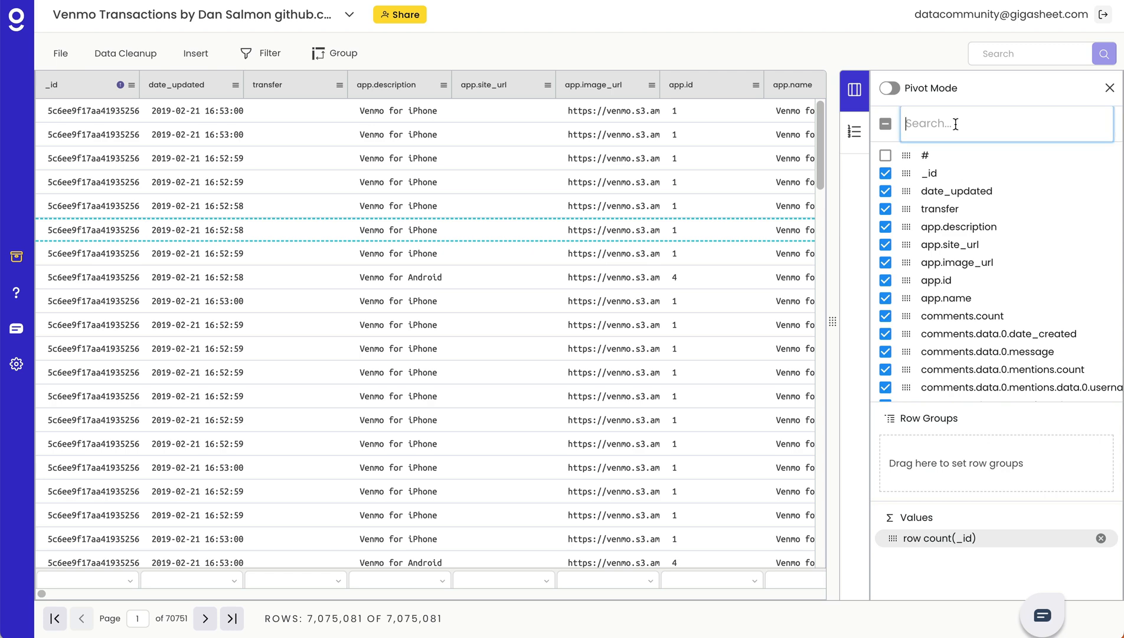
pyautogui.write('sen')
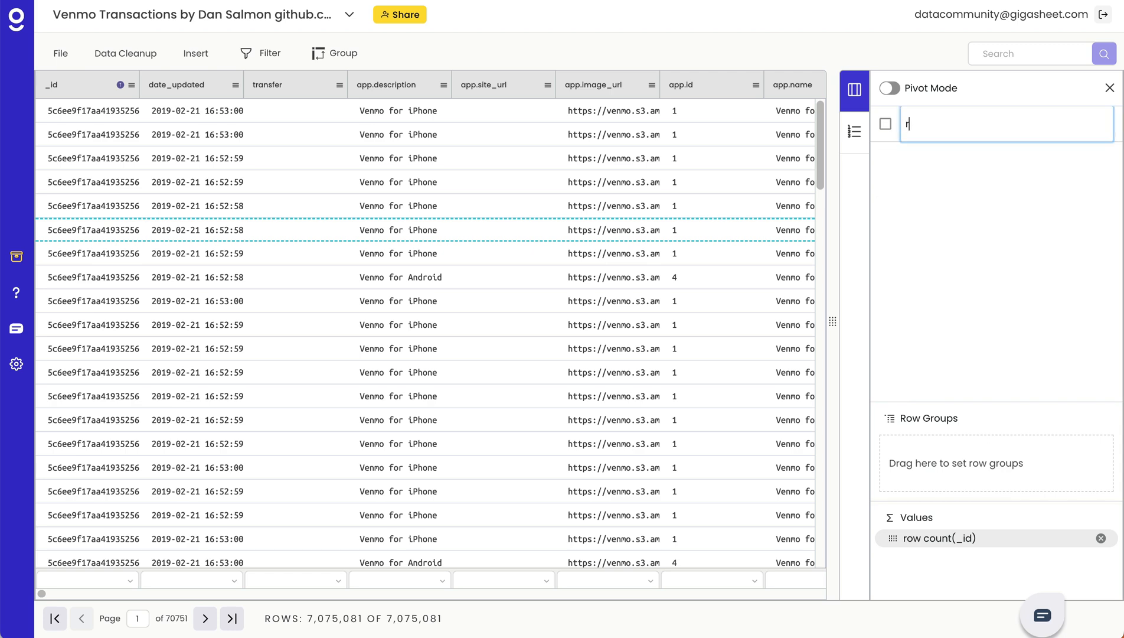
pyautogui.write('ec')
pyautogui.press('BackSpace')
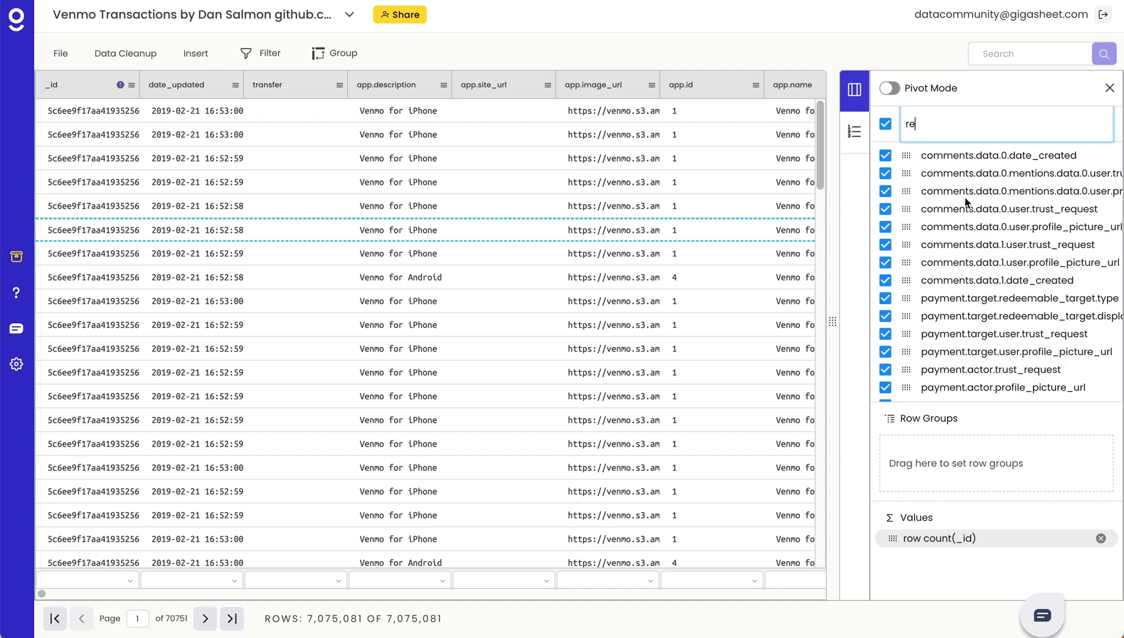
pyautogui.scroll(-10, 964, 198)
pyautogui.scroll(10, 980, 275)
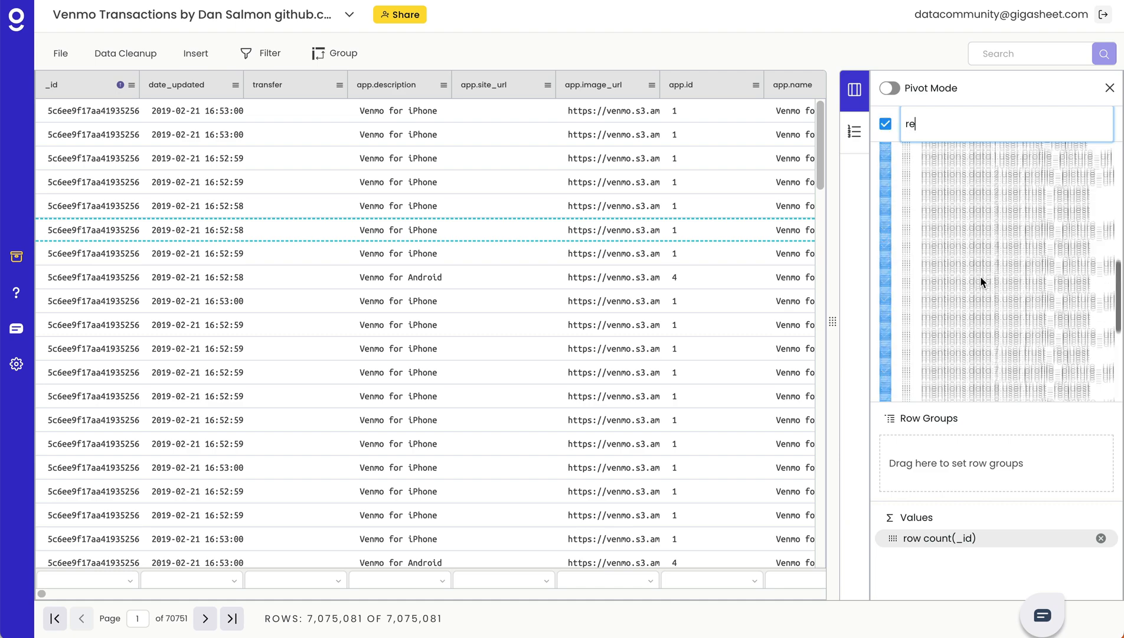
# Step: Search the columns for "username", group the transactions by payment.target.user.username, and sort the sheet by _id from 9 to 1
pyautogui.press('BackSpace')
pyautogui.press('BackSpace')
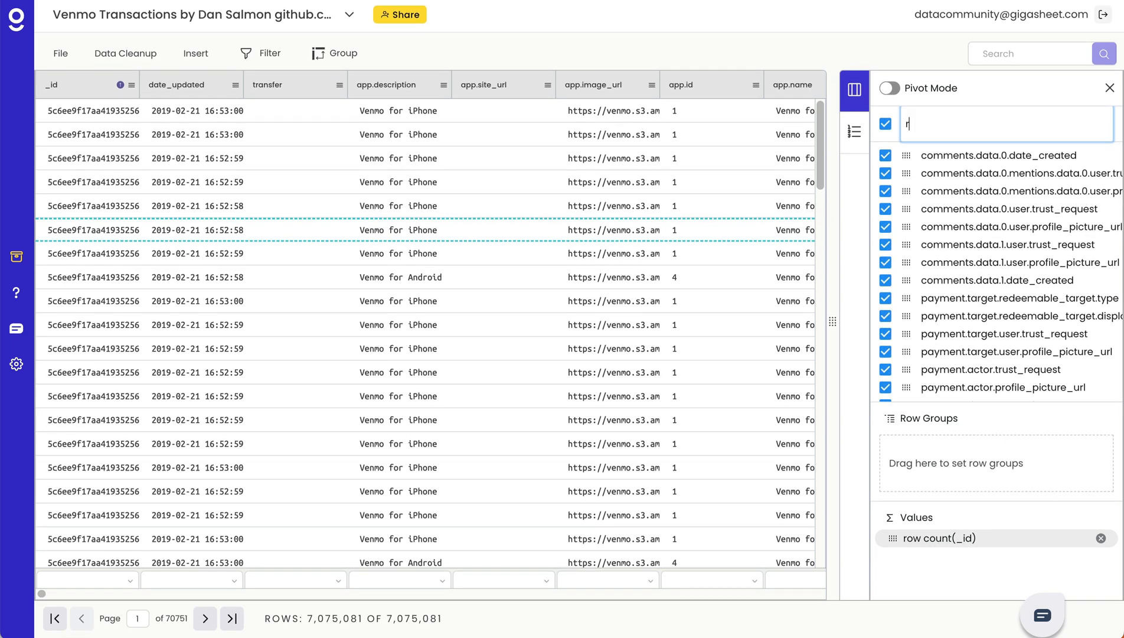
pyautogui.scroll(-2, 1010, 260)
pyautogui.scroll(-5, 1010, 260)
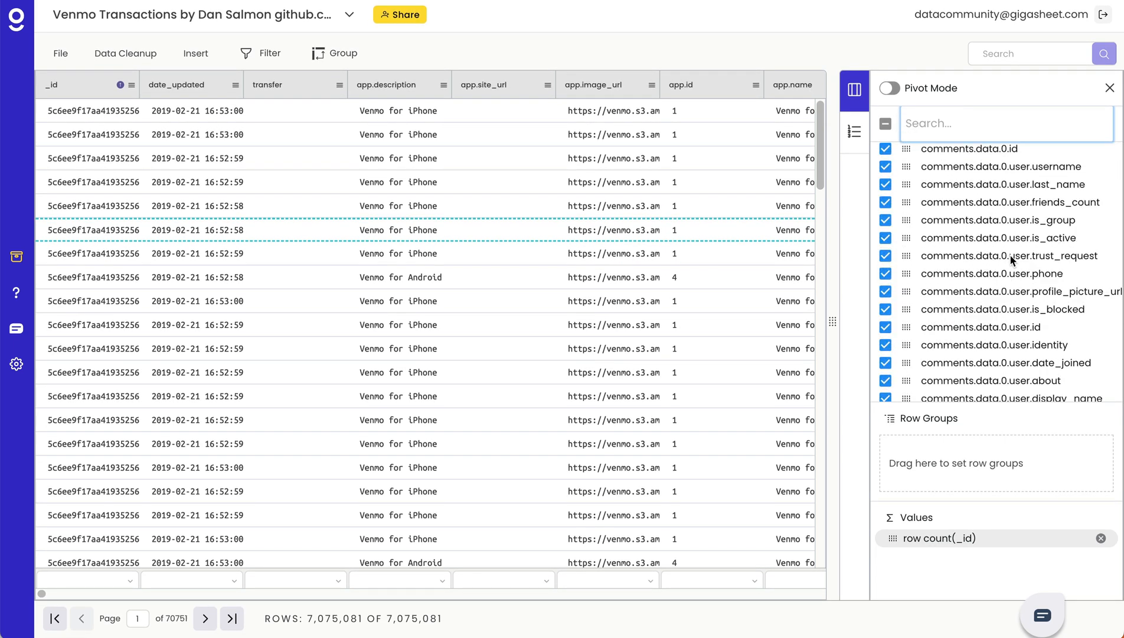
pyautogui.write('username')
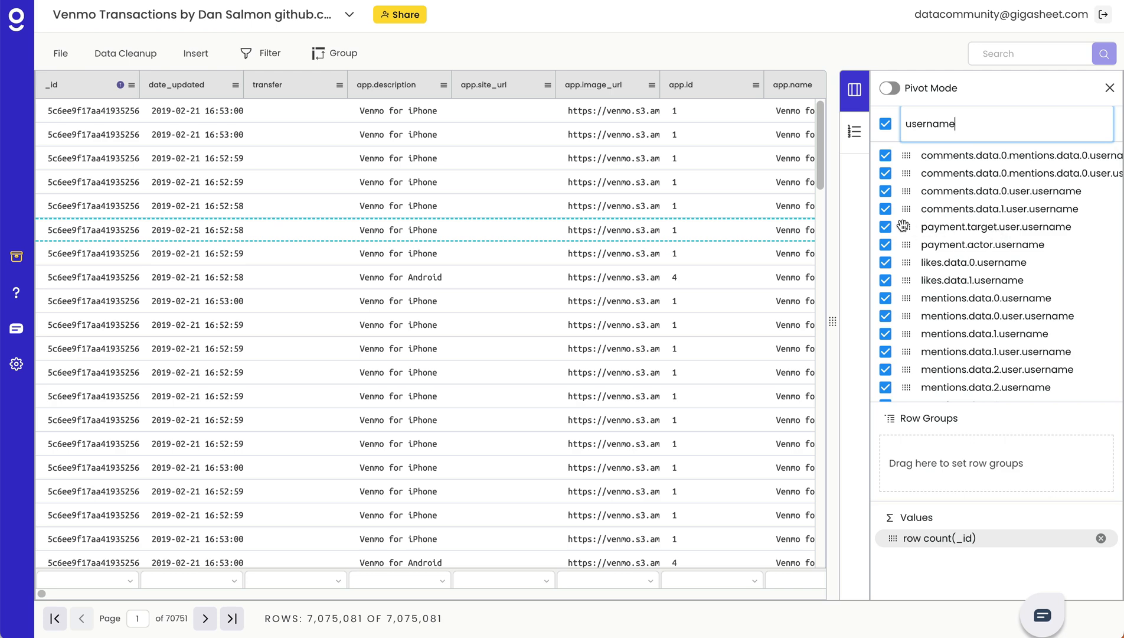
pyautogui.moveTo(905, 226); pyautogui.dragTo(948, 450)
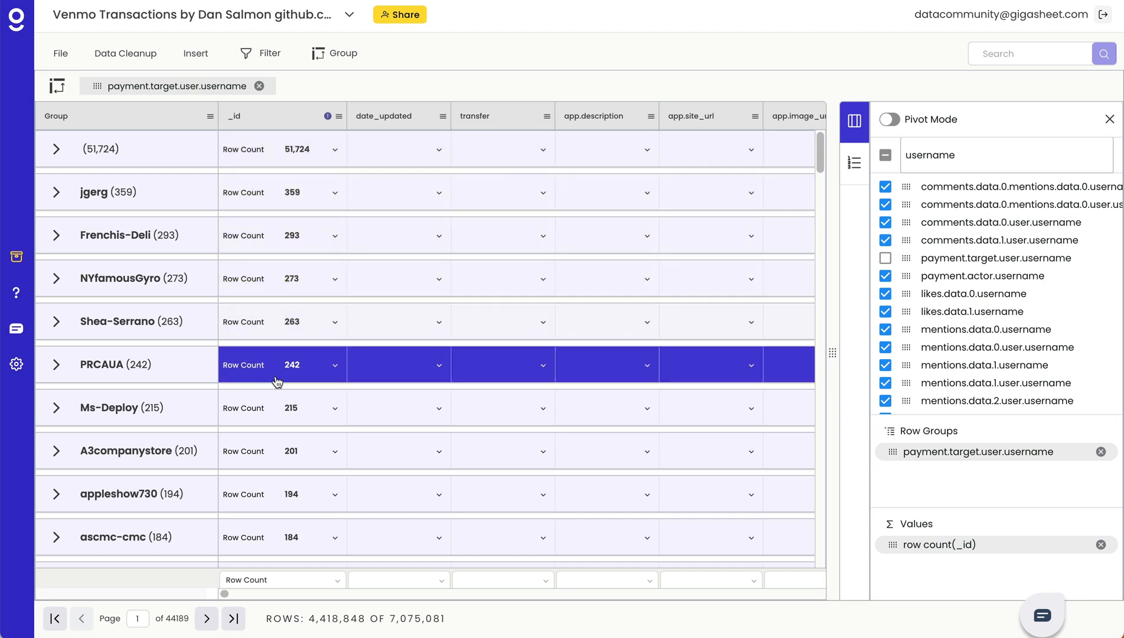
pyautogui.click(338, 120)
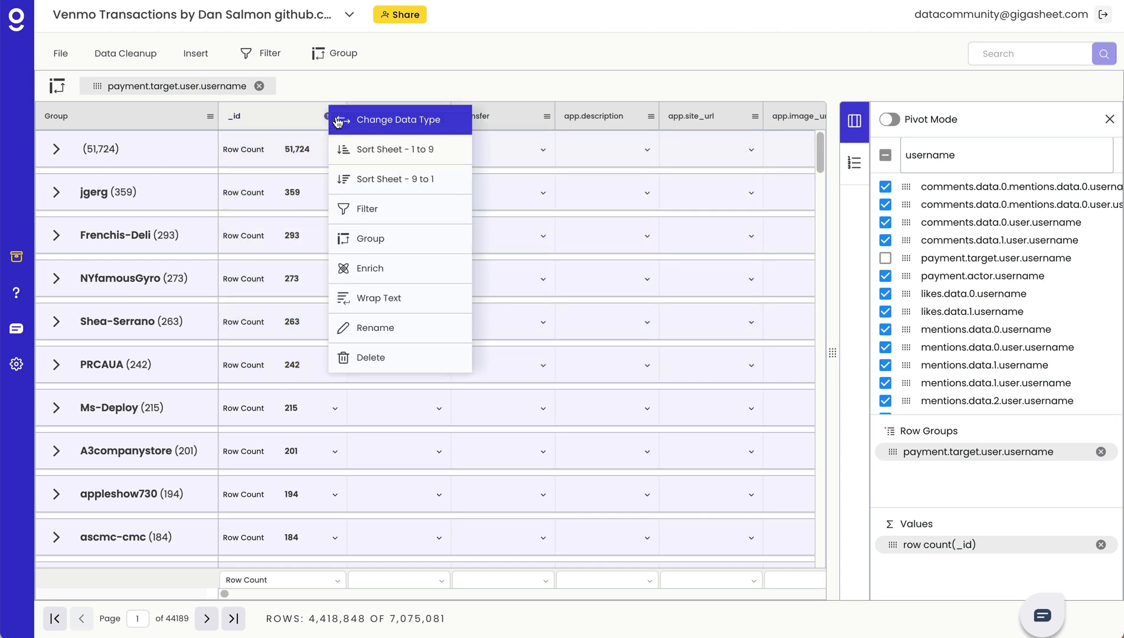
pyautogui.click(367, 177)
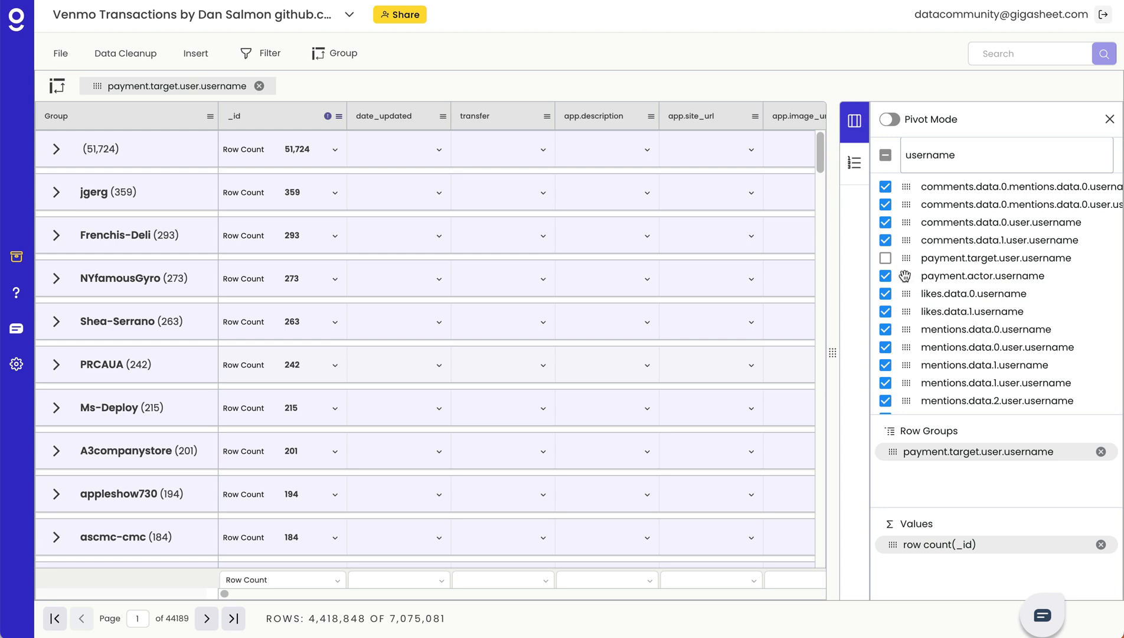
# Step: Add payment.actor.username as a grouping level below payment.target.user.username, and expand the first named target group down to its transactions
pyautogui.moveTo(906, 276); pyautogui.dragTo(100, 83)
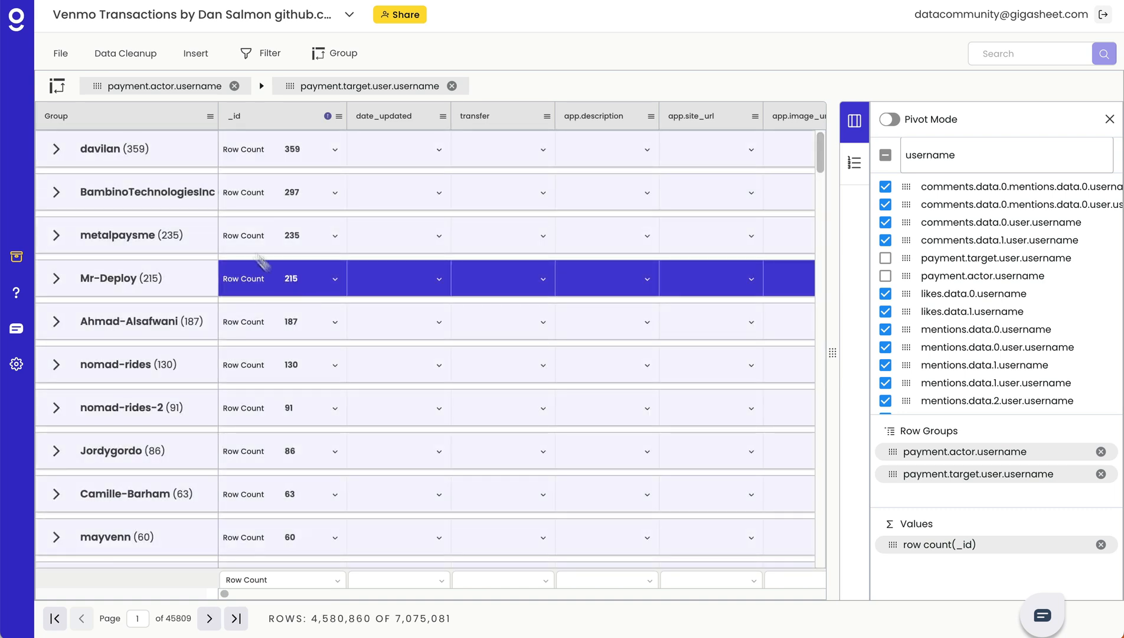
pyautogui.moveTo(290, 85); pyautogui.dragTo(112, 93)
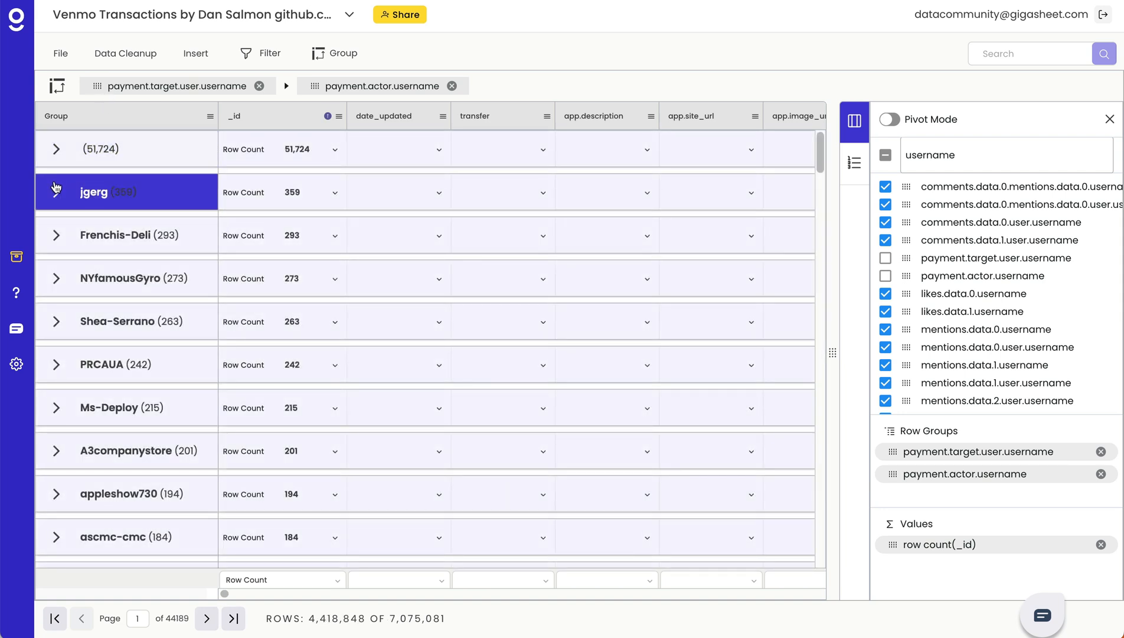
pyautogui.click(57, 188)
pyautogui.click(145, 297)
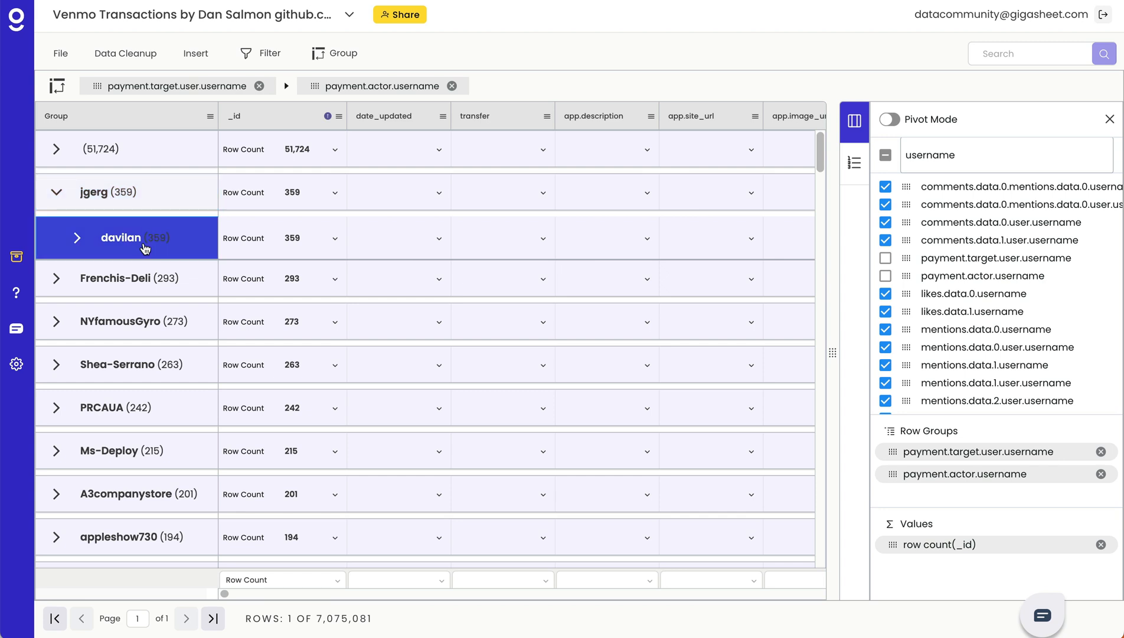
pyautogui.click(77, 238)
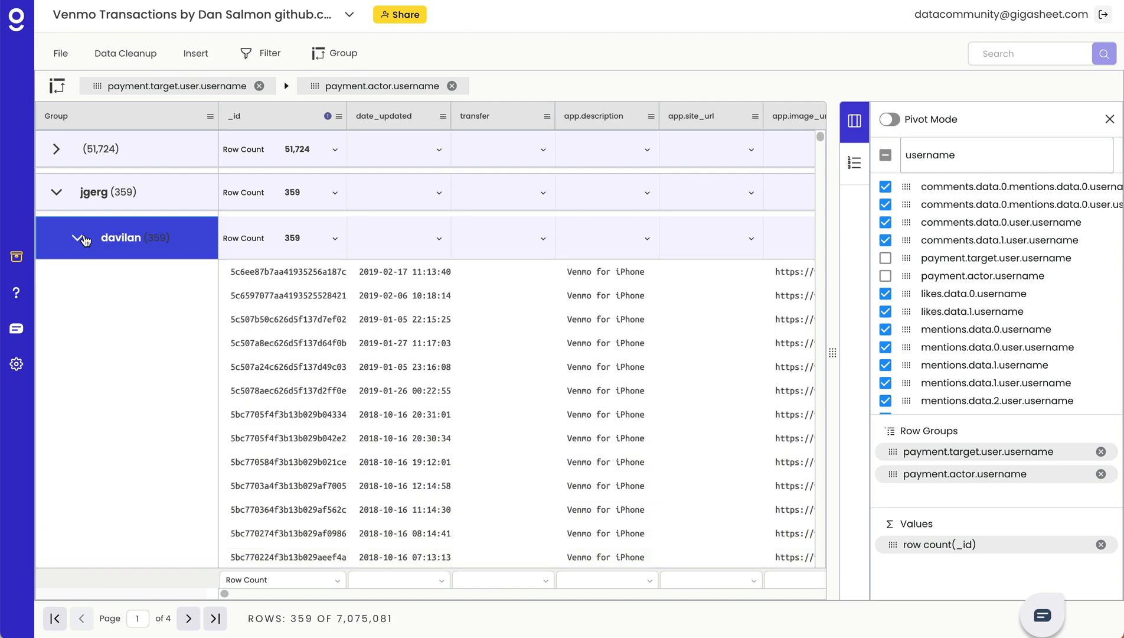
# Step: Add app.description as the third grouping level below payment.actor.username
pyautogui.click(515, 371)
pyautogui.hscroll(3, 515, 380)
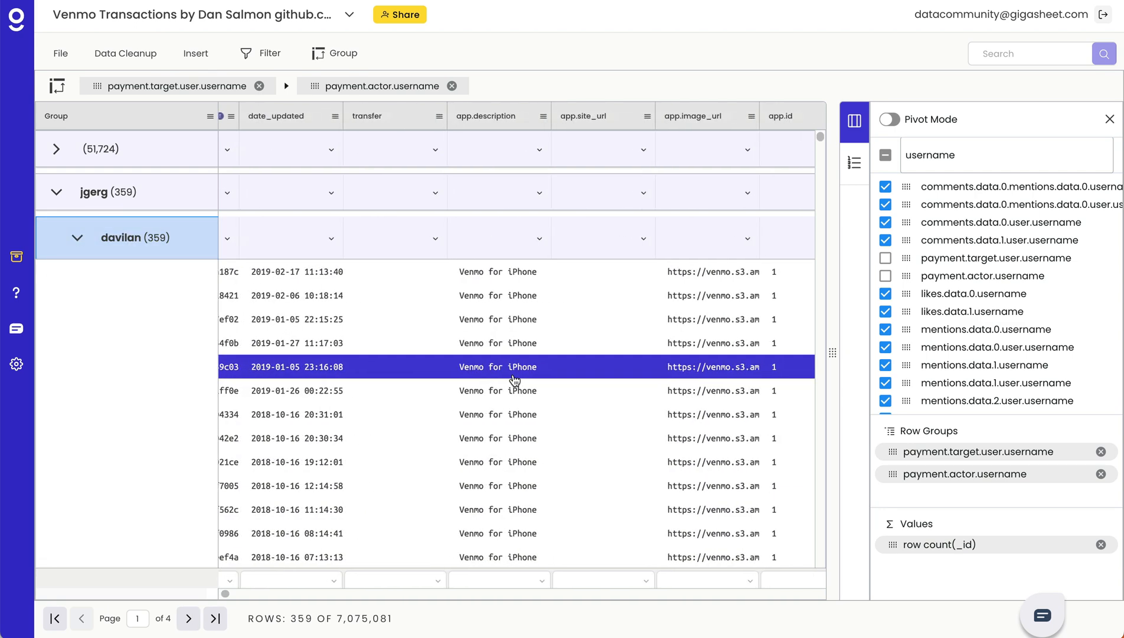
pyautogui.hscroll(2, 514, 380)
pyautogui.click(487, 117)
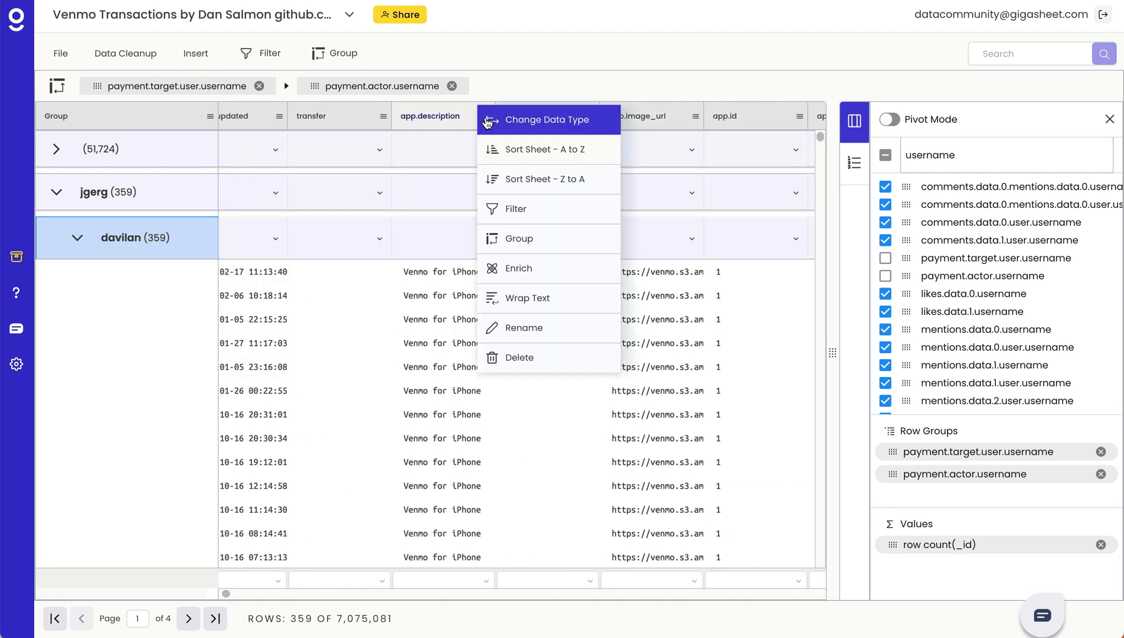
pyautogui.click(538, 236)
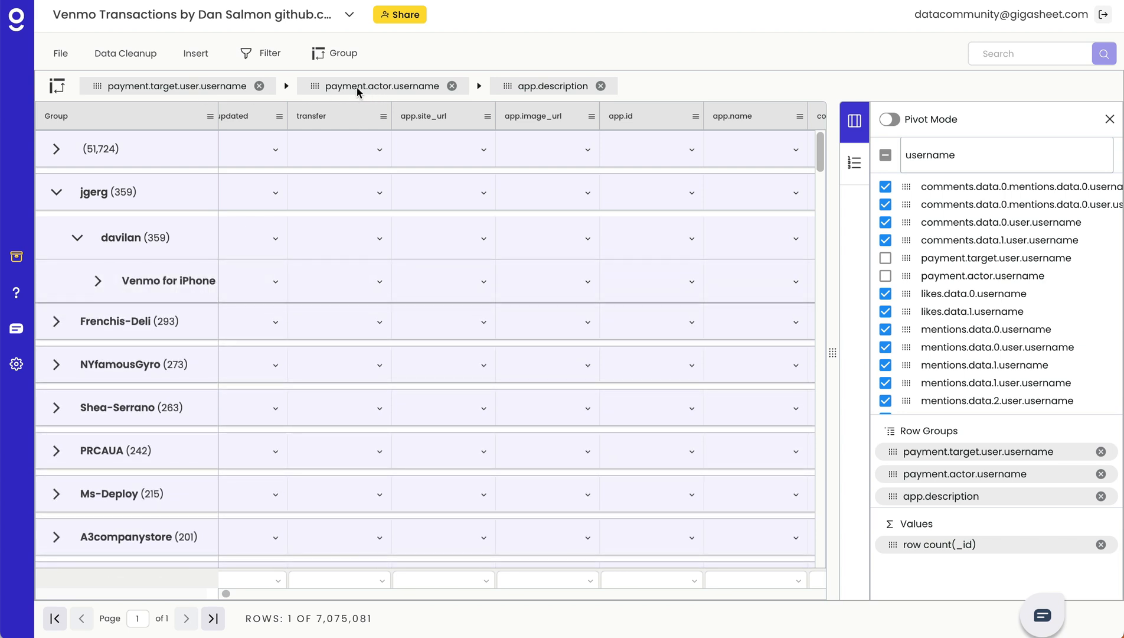
# Step: Expand the Venmo for iPhone subgroup and look over its transactions
pyautogui.click(211, 206)
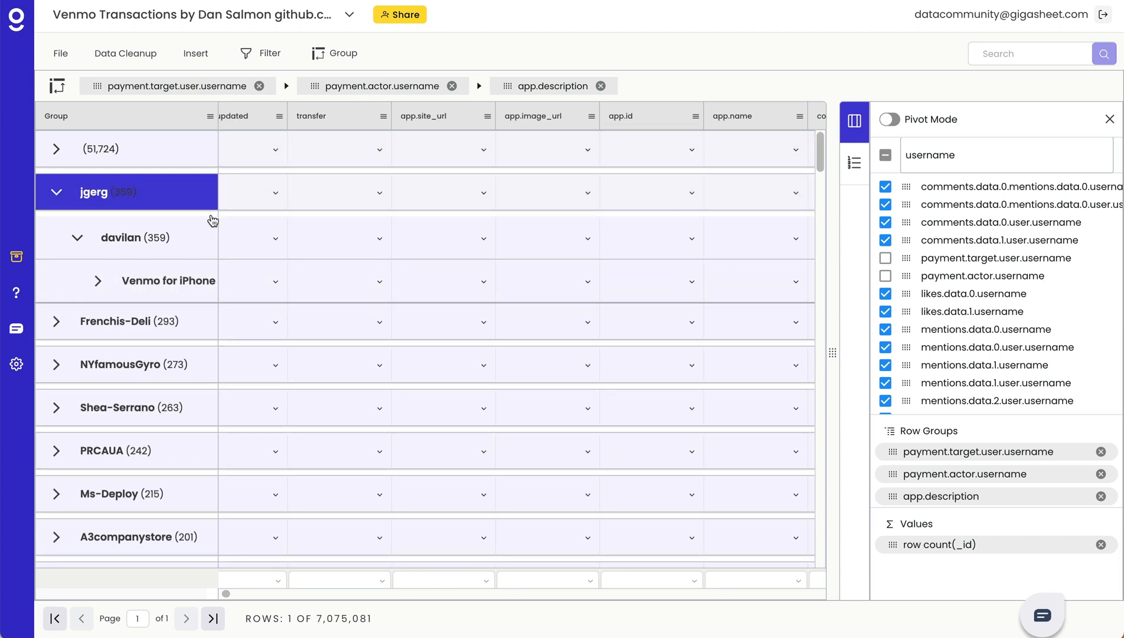
pyautogui.click(360, 337)
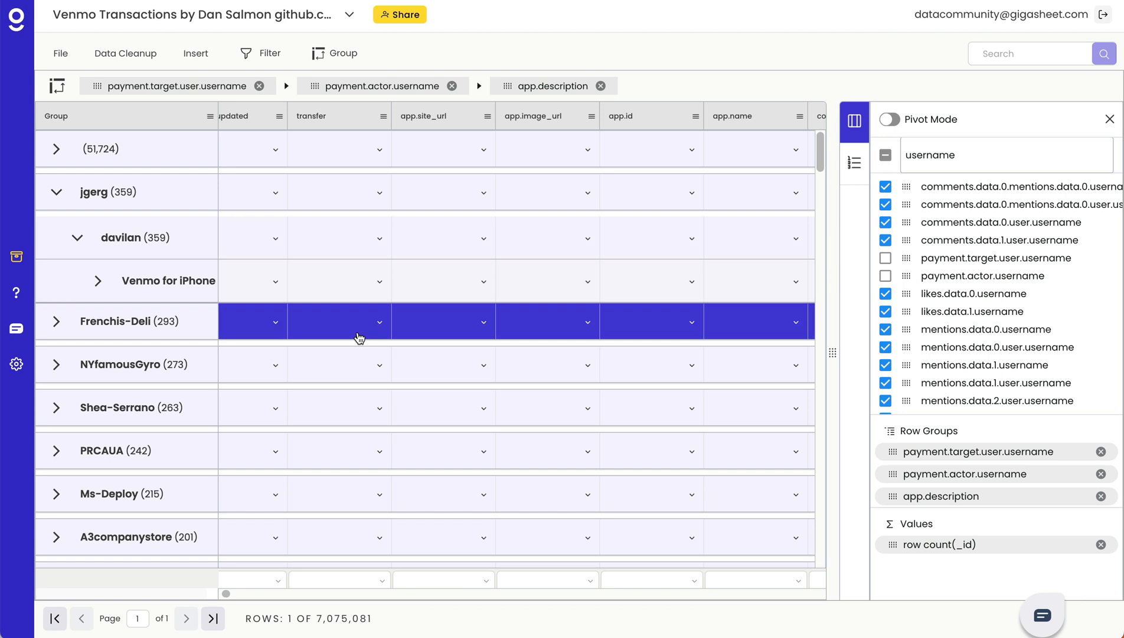
pyautogui.click(135, 297)
pyautogui.click(104, 289)
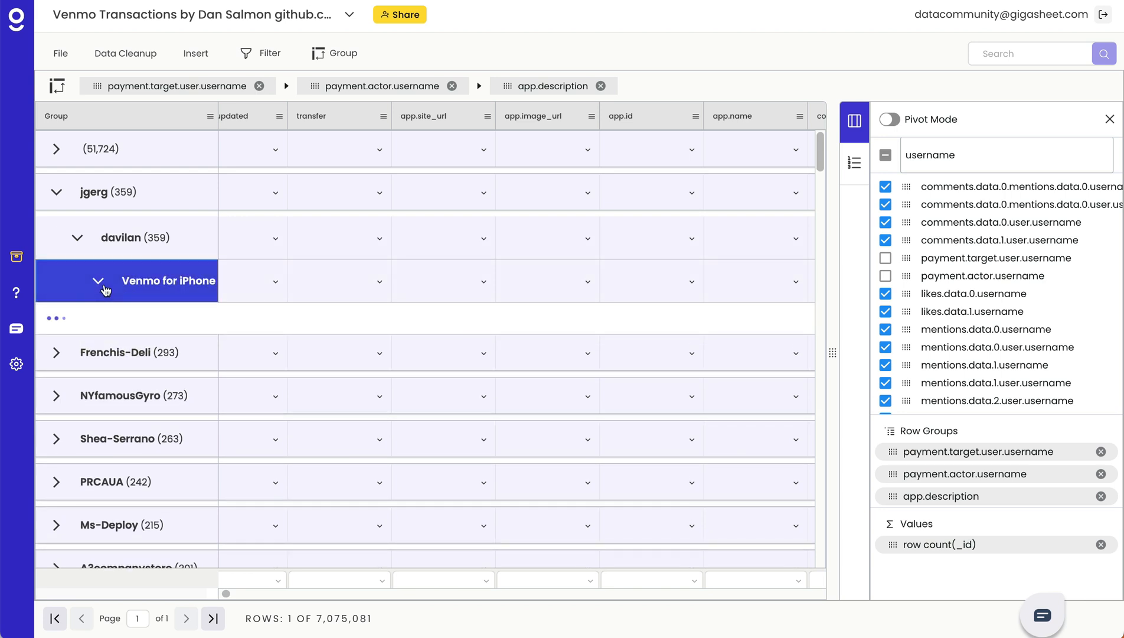
pyautogui.click(316, 336)
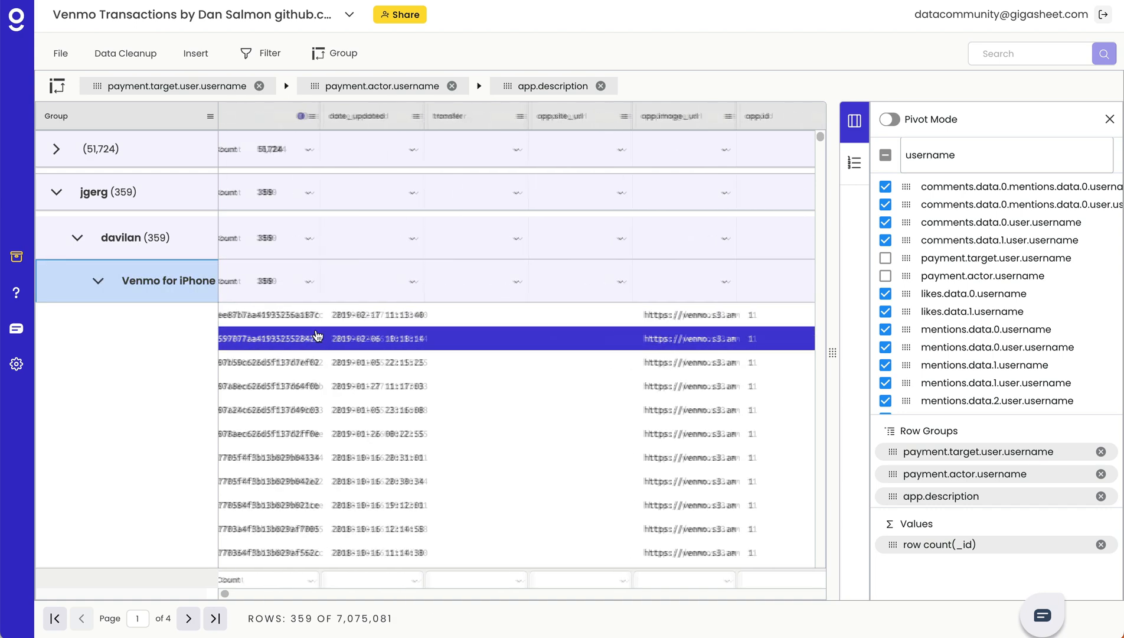
pyautogui.click(385, 417)
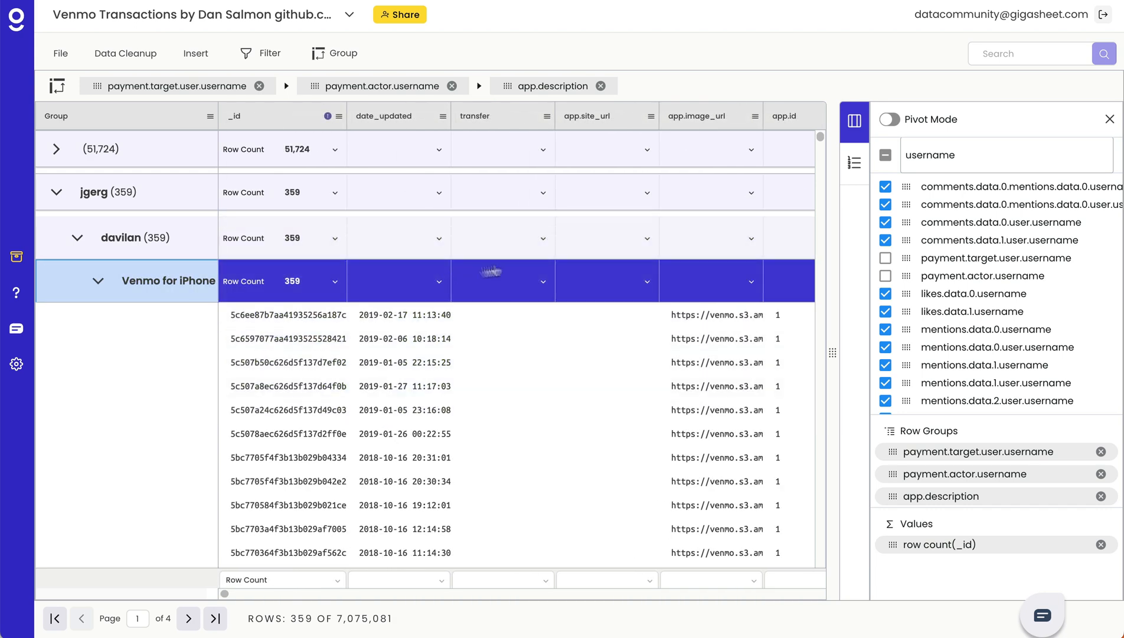
# Step: Aggregate date_updated by Range (Days) across the groups and collapse the Venmo for iPhone subgroup
pyautogui.click(440, 282)
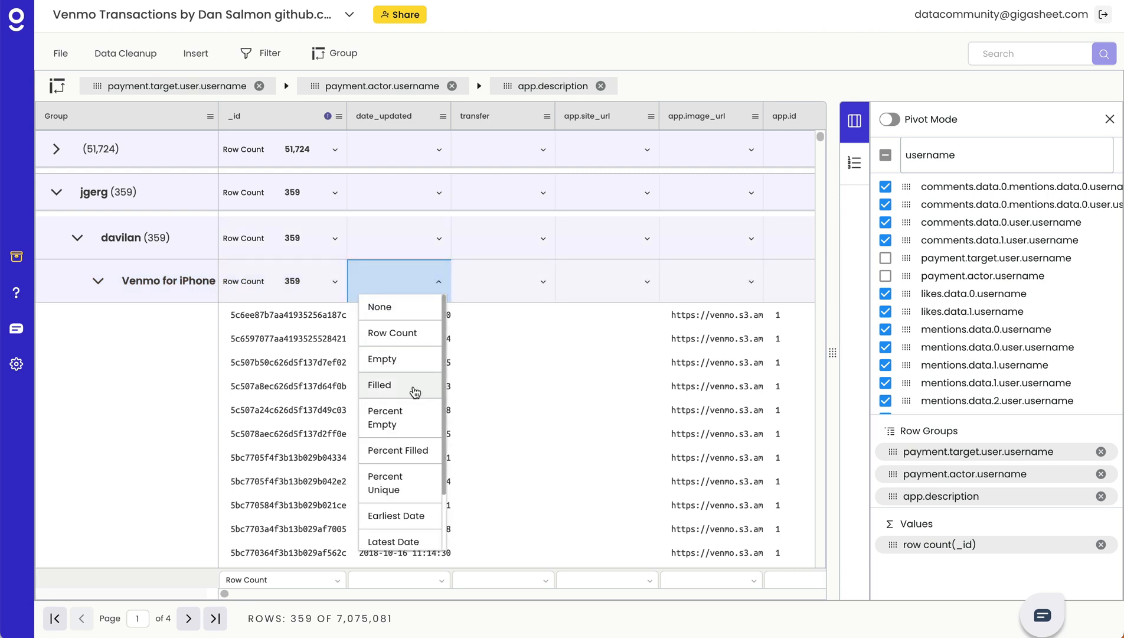
pyautogui.scroll(-2, 415, 392)
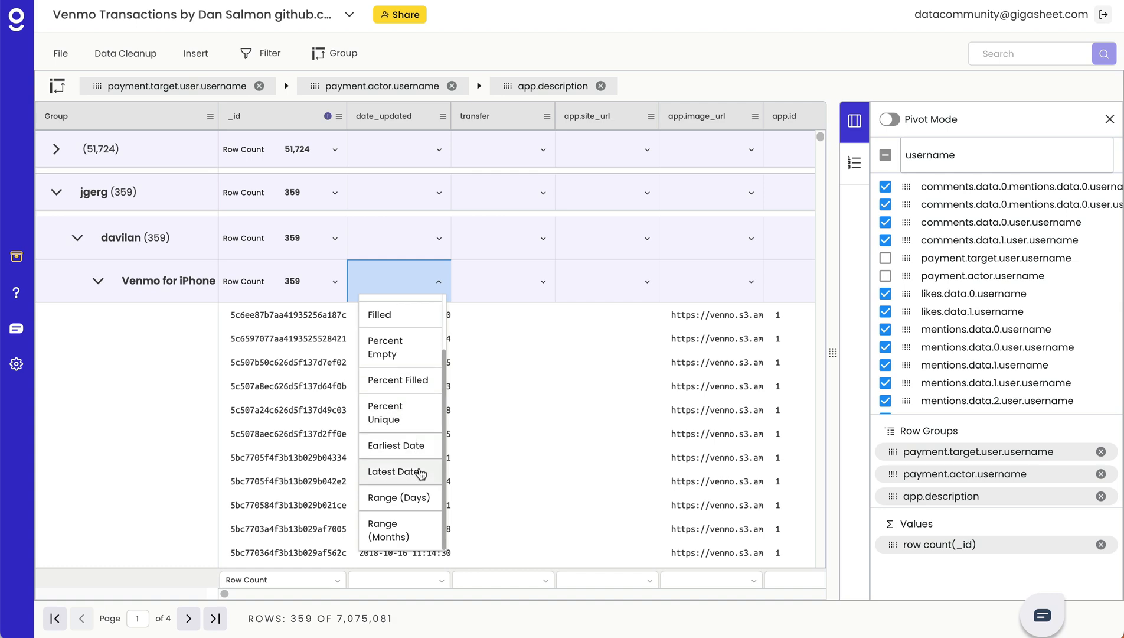
pyautogui.click(399, 498)
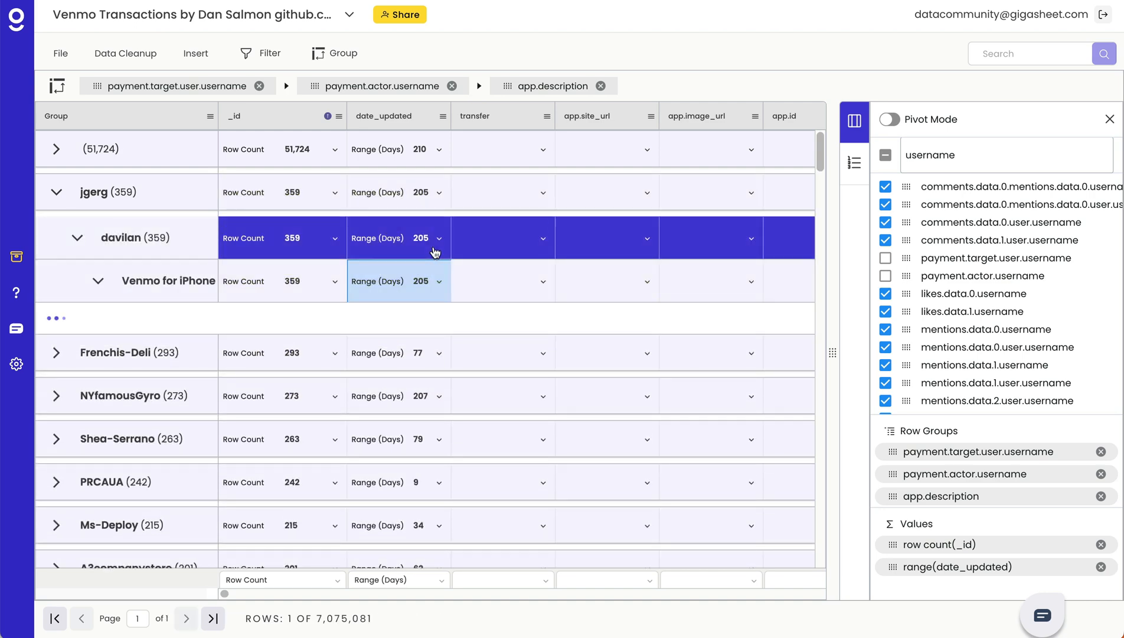
pyautogui.click(98, 281)
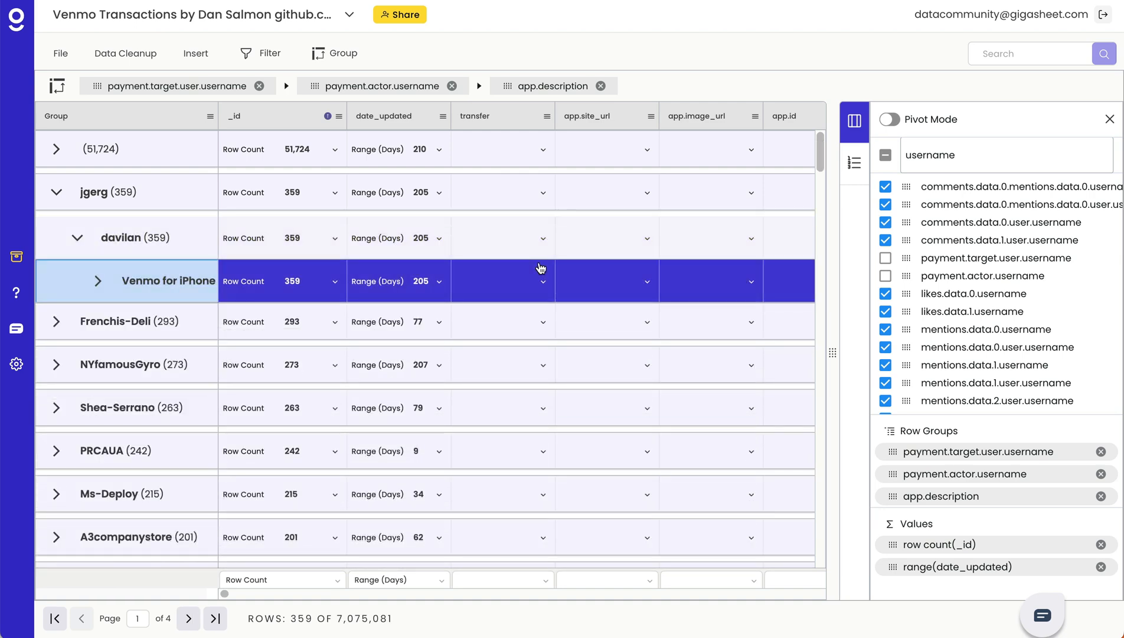
# Step: Aggregate the transfer column by Percent Unique and widen the column enough to show the full percentages
pyautogui.click(543, 283)
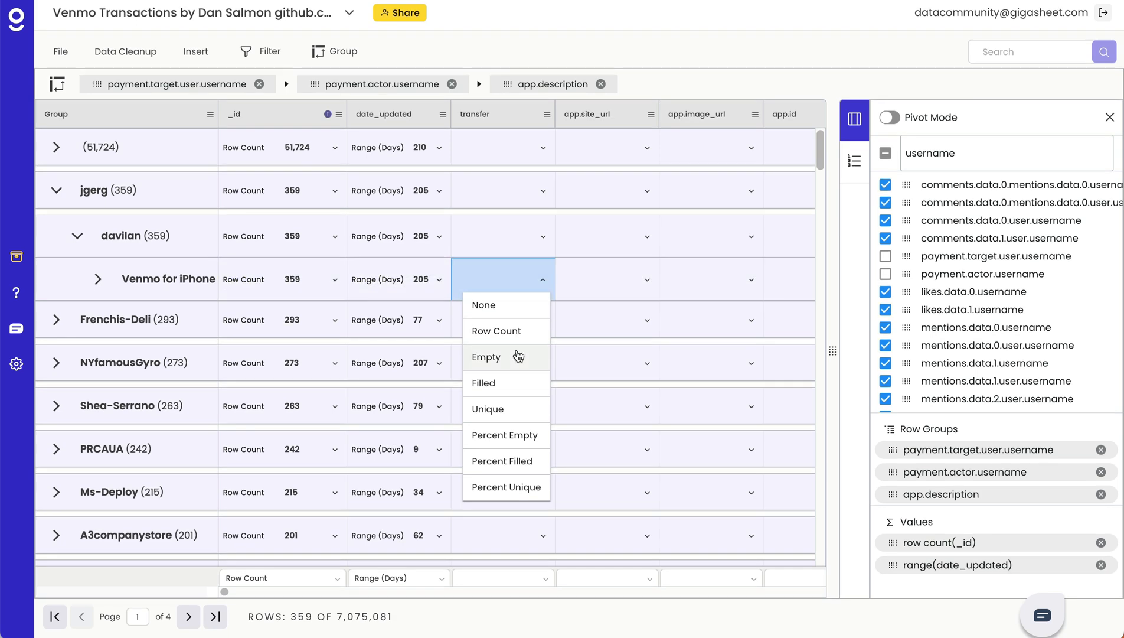
pyautogui.click(528, 490)
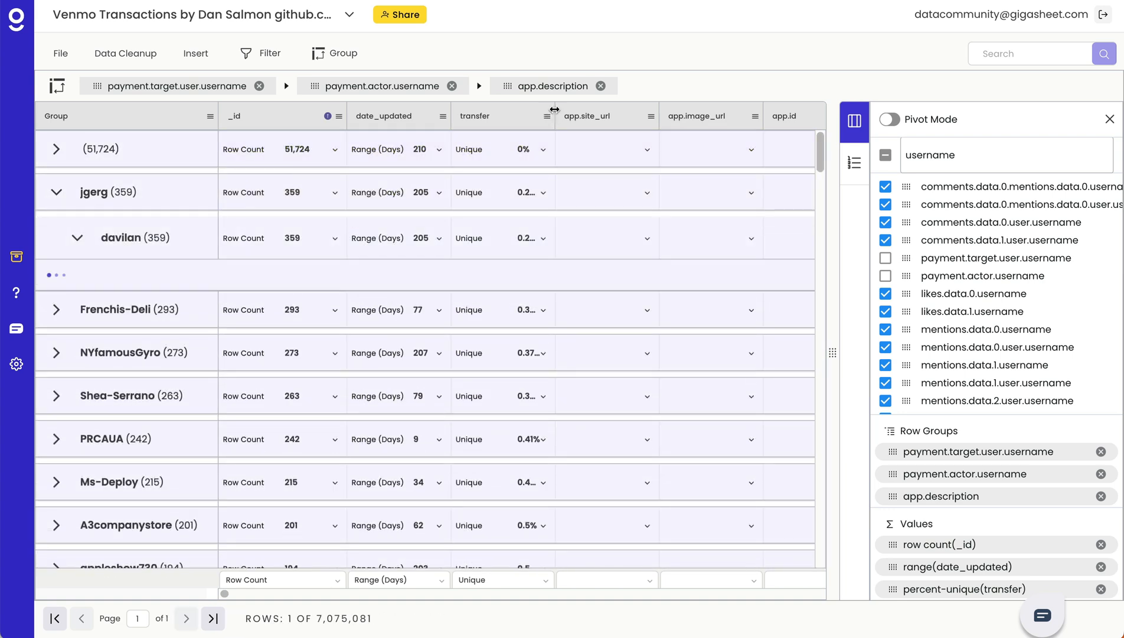
pyautogui.moveTo(555, 113); pyautogui.dragTo(612, 113)
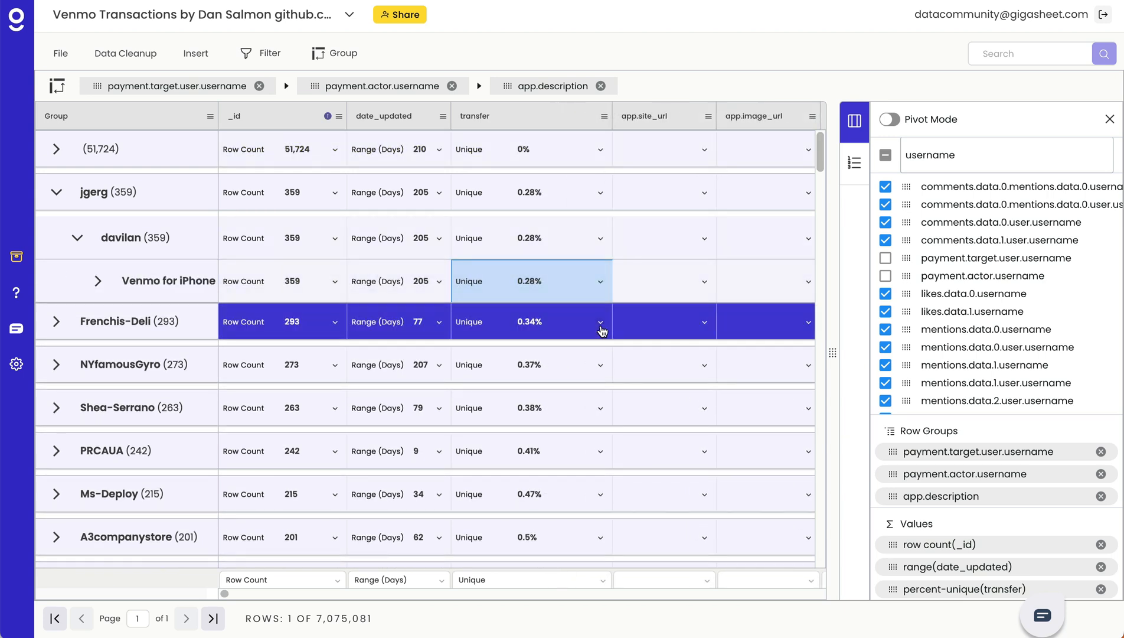
# Step: Change the transfer aggregation to Percent Empty, check the Venmo for iPhone transactions' transfer cells, and collapse that subgroup
pyautogui.click(96, 283)
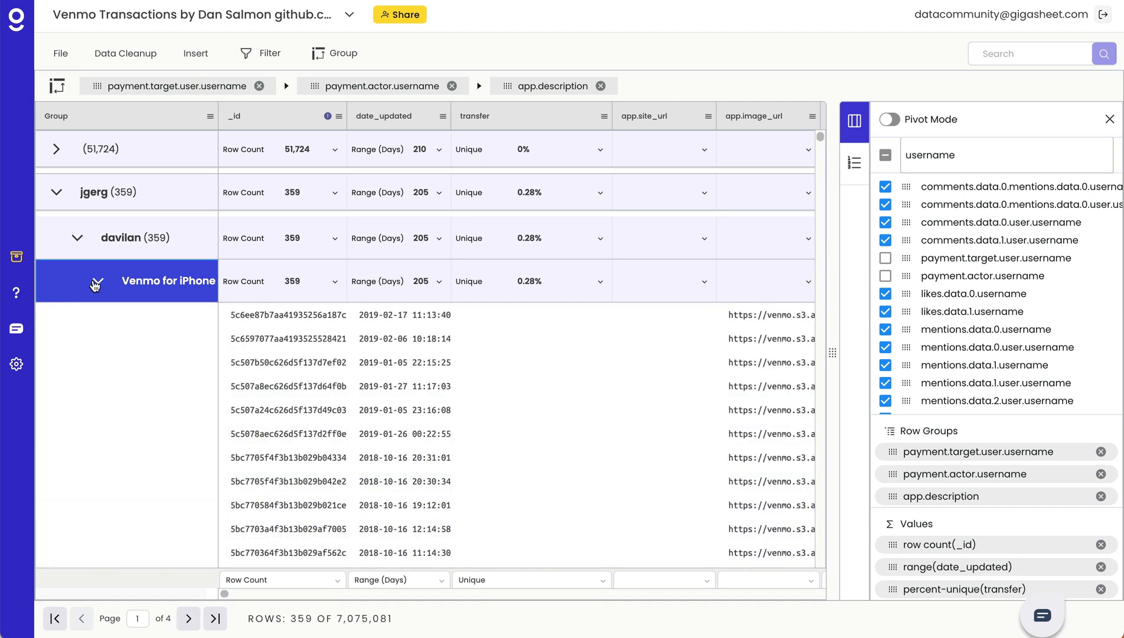
pyautogui.click(600, 281)
pyautogui.click(556, 435)
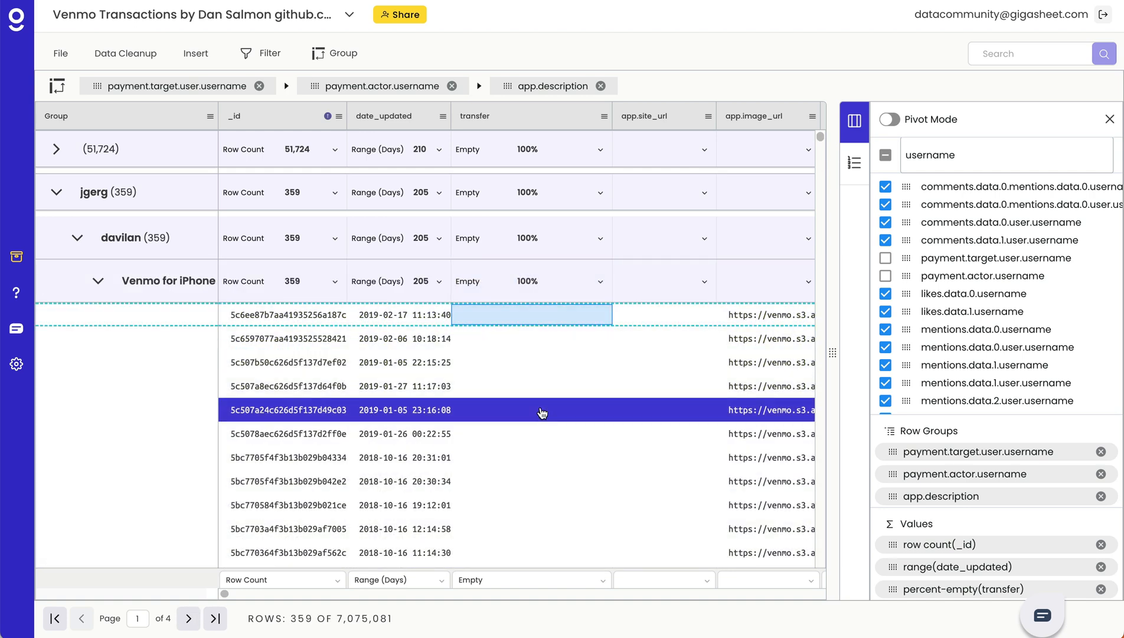
pyautogui.click(541, 410)
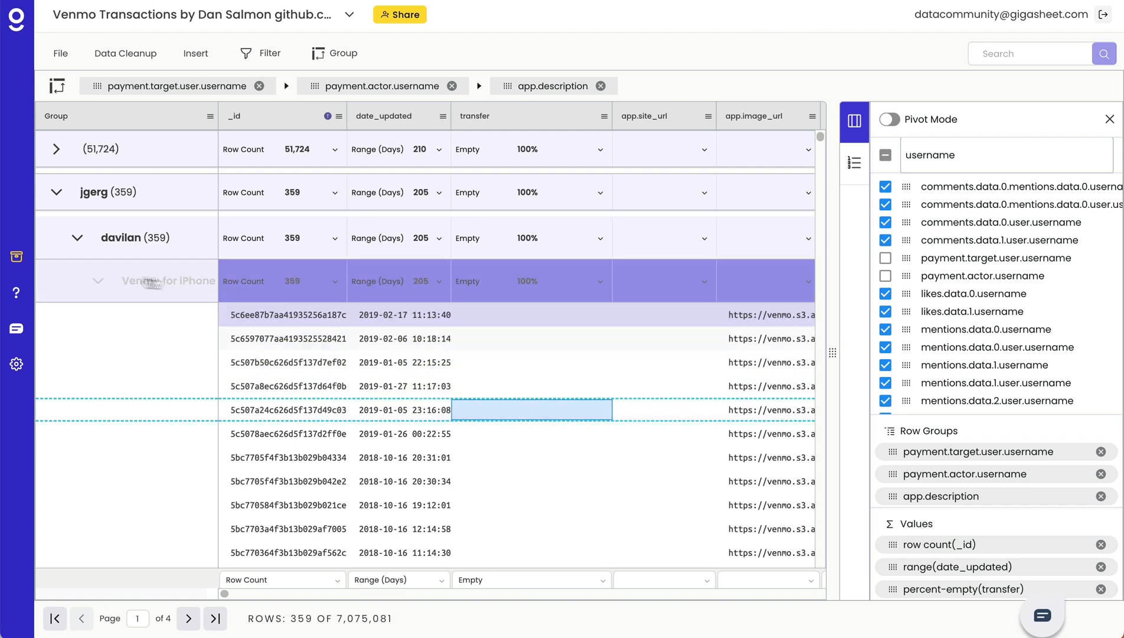
pyautogui.click(99, 282)
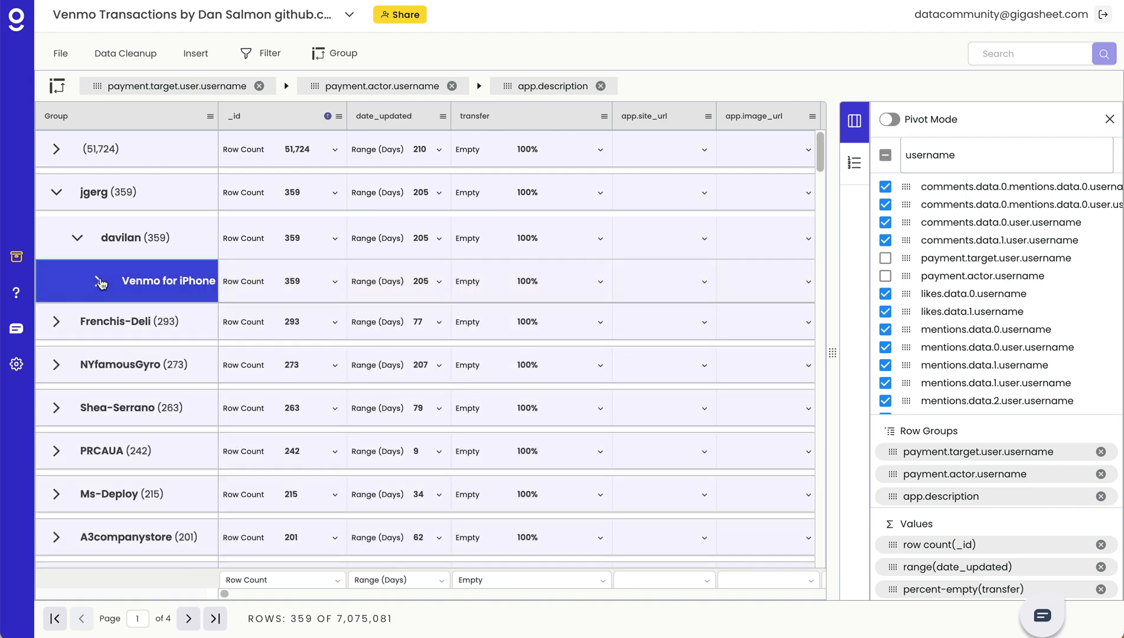
pyautogui.click(252, 54)
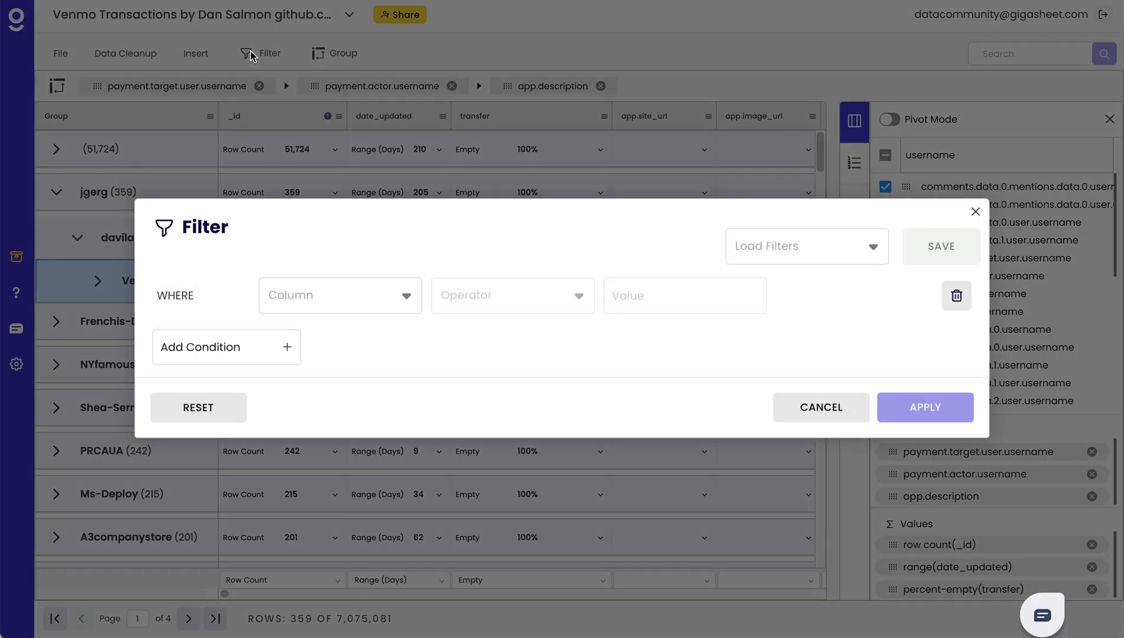
pyautogui.click(623, 75)
pyautogui.click(1047, 59)
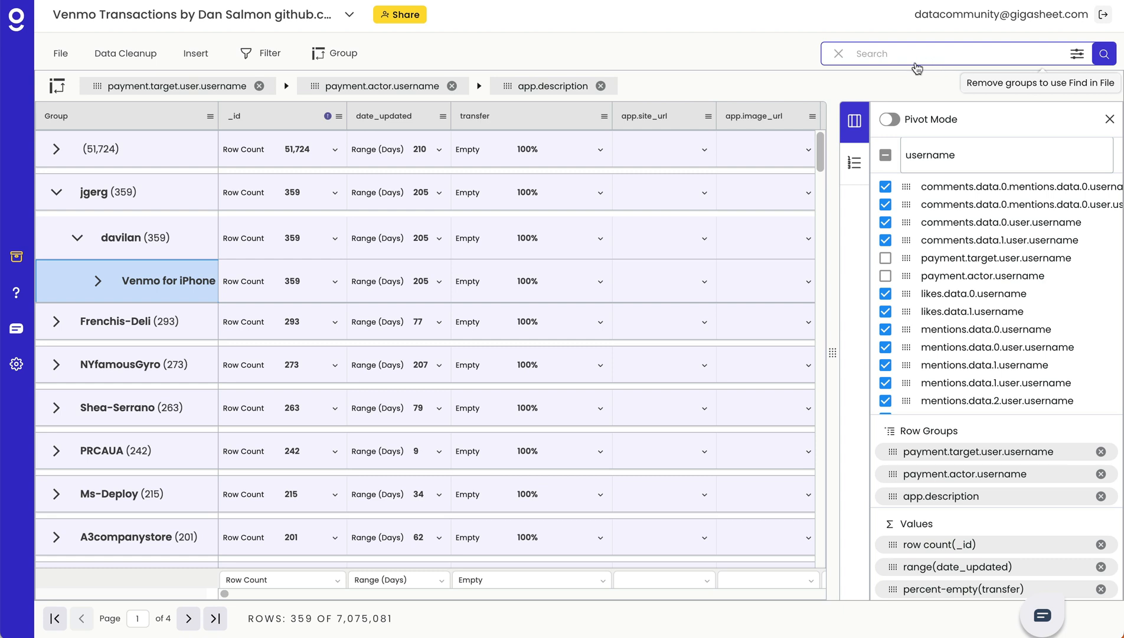
pyautogui.click(833, 56)
# Step: Start a filter condition on the date_updated column using the In range operator
pyautogui.click(271, 54)
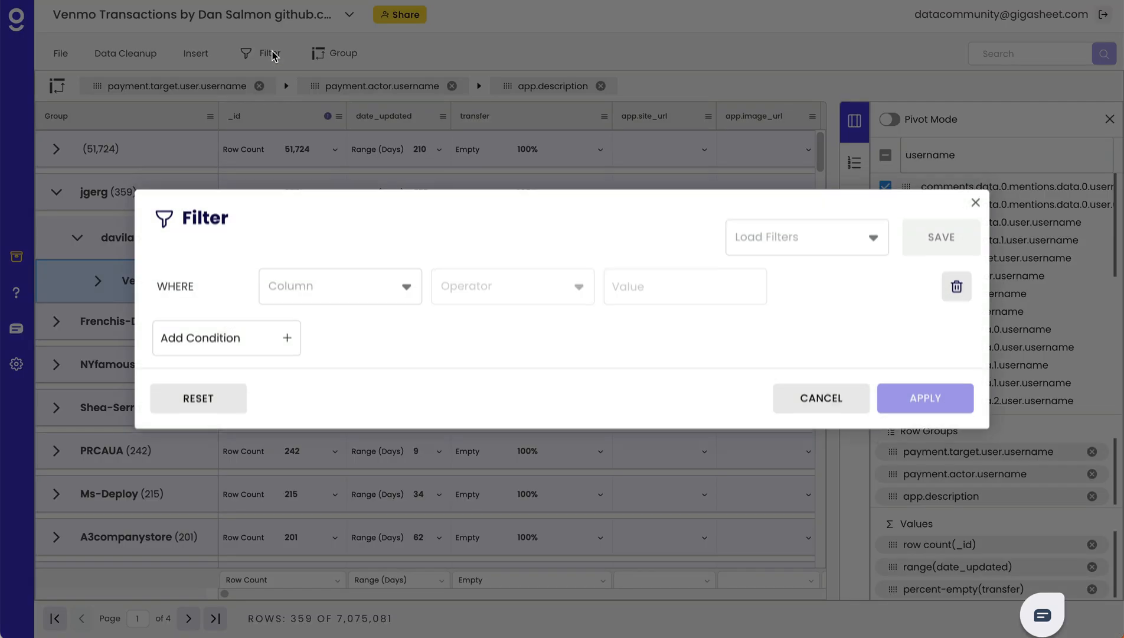
pyautogui.click(338, 302)
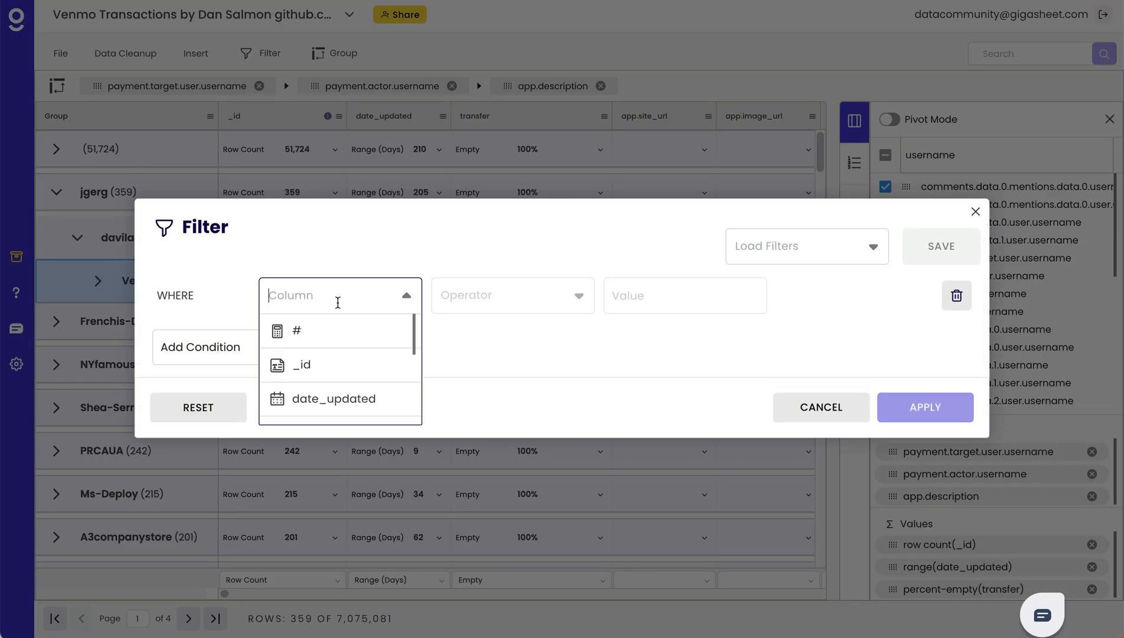
pyautogui.scroll(-1, 344, 372)
pyautogui.click(346, 372)
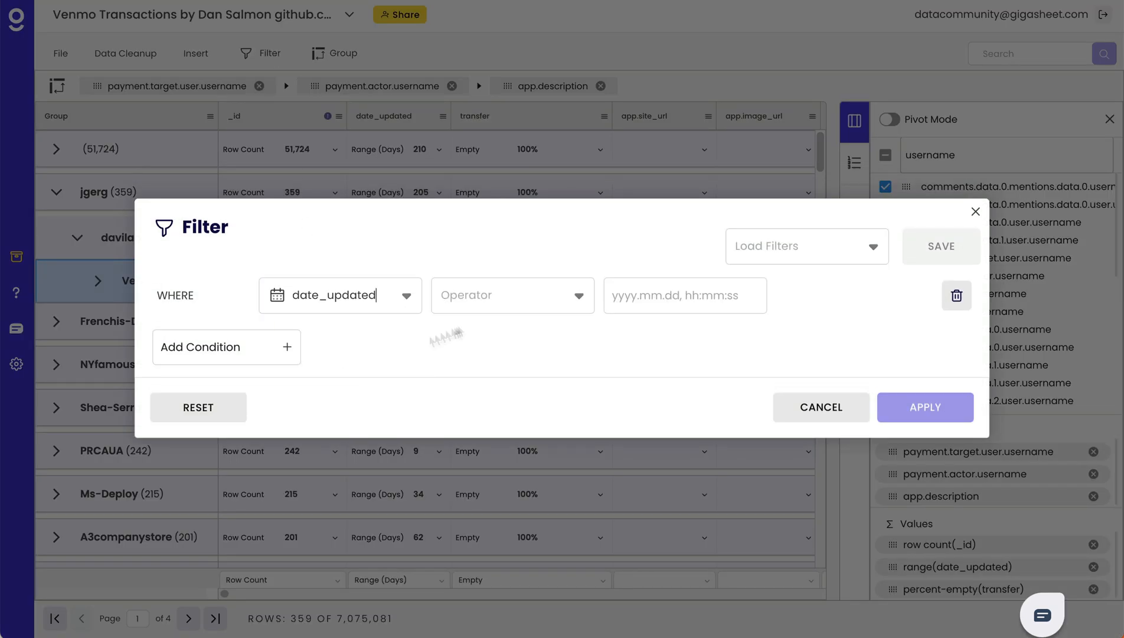
pyautogui.click(520, 299)
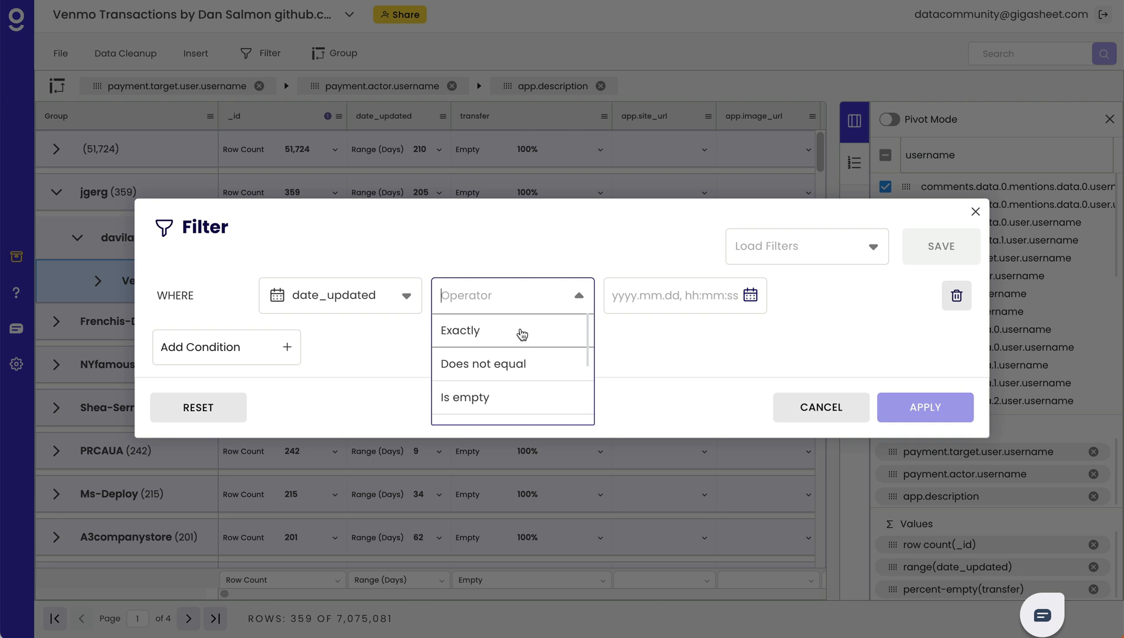
pyautogui.scroll(-1, 522, 334)
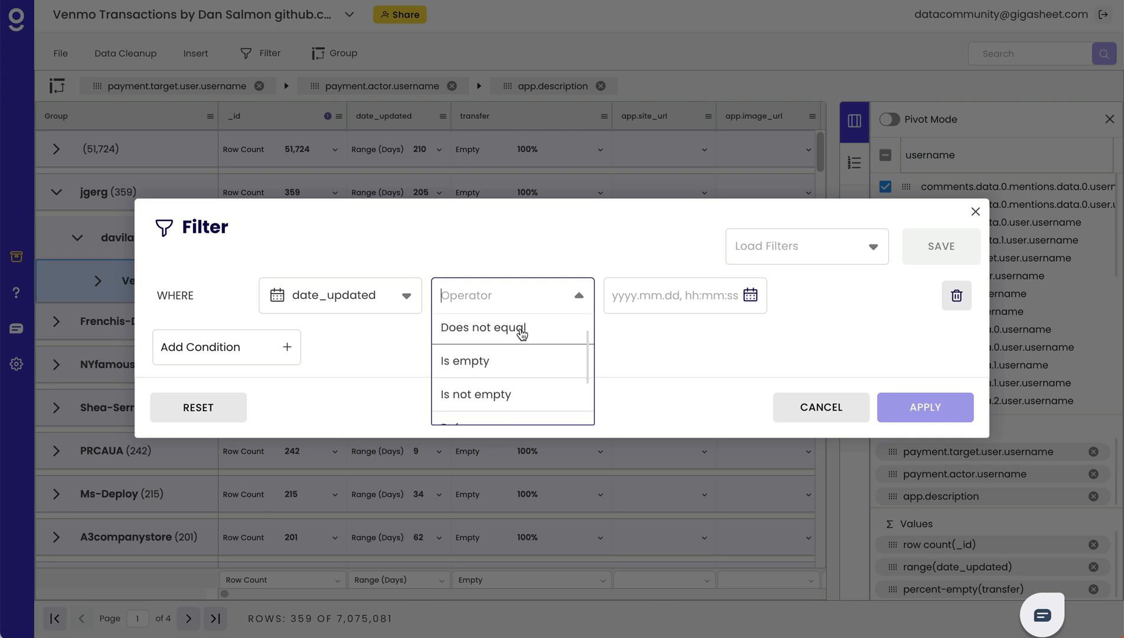
pyautogui.scroll(-3, 522, 334)
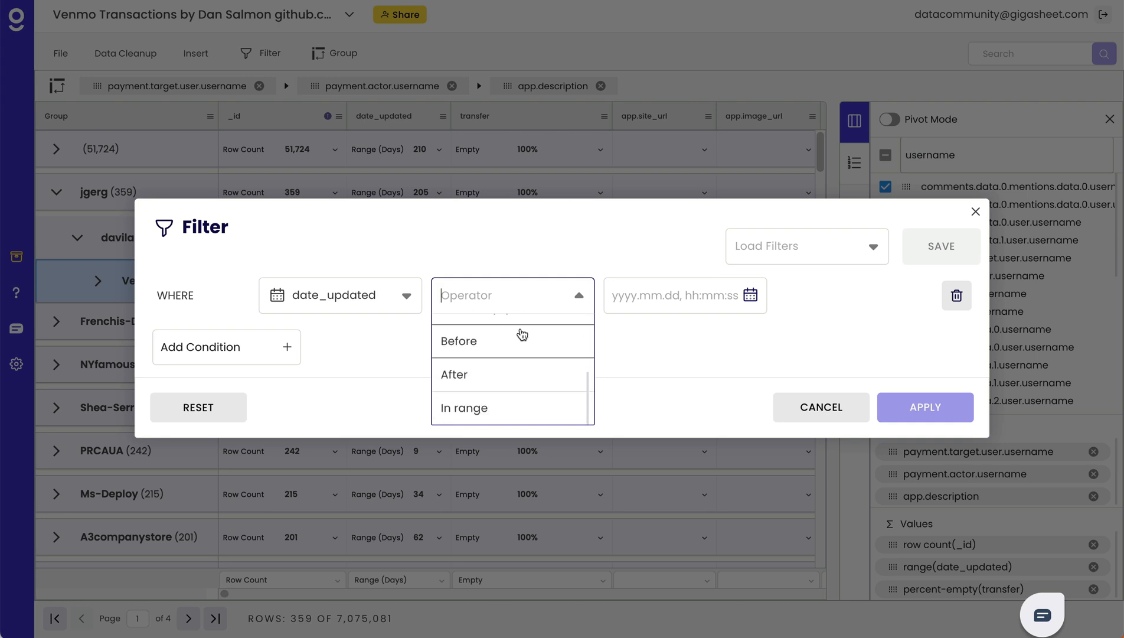
pyautogui.click(511, 409)
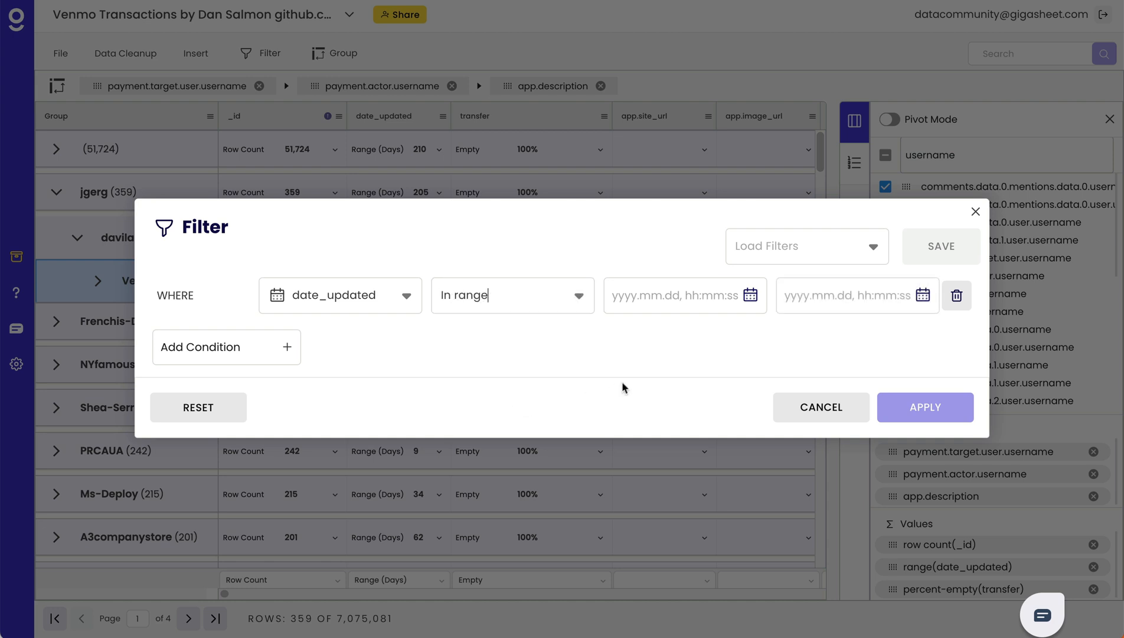
# Step: Set the start of the date range to 2019.12.04, 19:00:00, and delete the date_updated condition
pyautogui.click(647, 303)
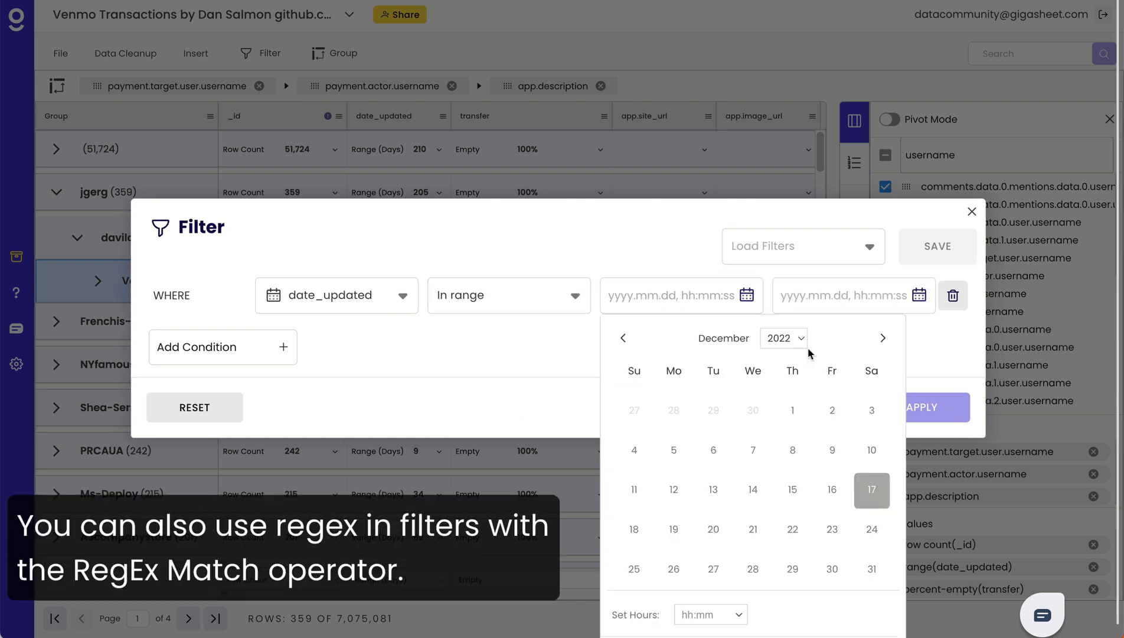
pyautogui.click(794, 341)
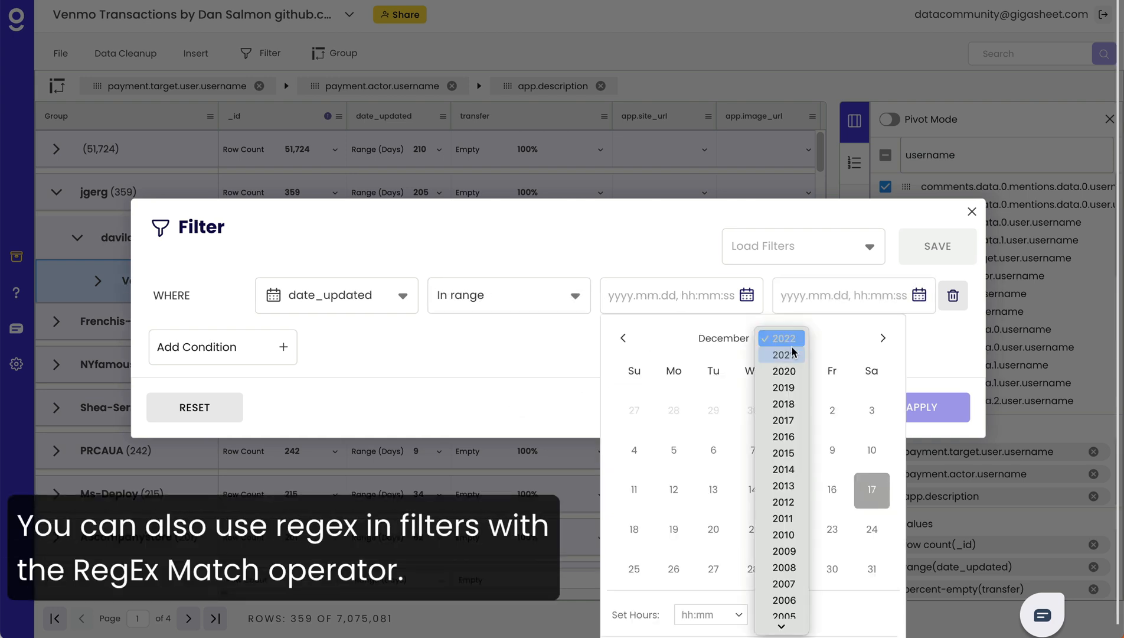
pyautogui.click(787, 387)
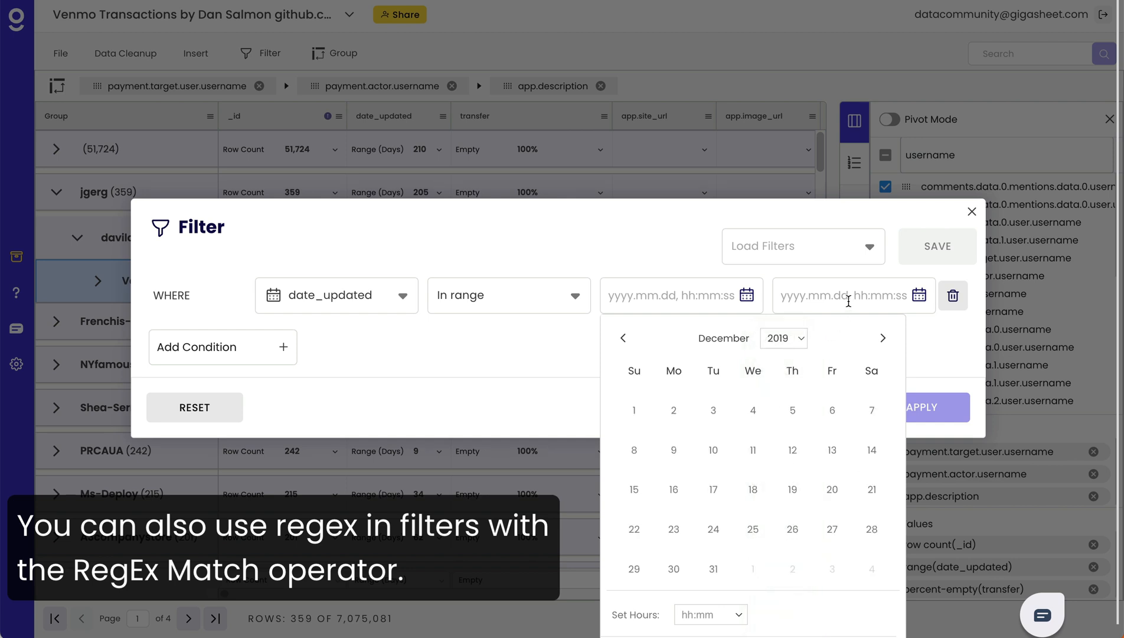
pyautogui.click(753, 410)
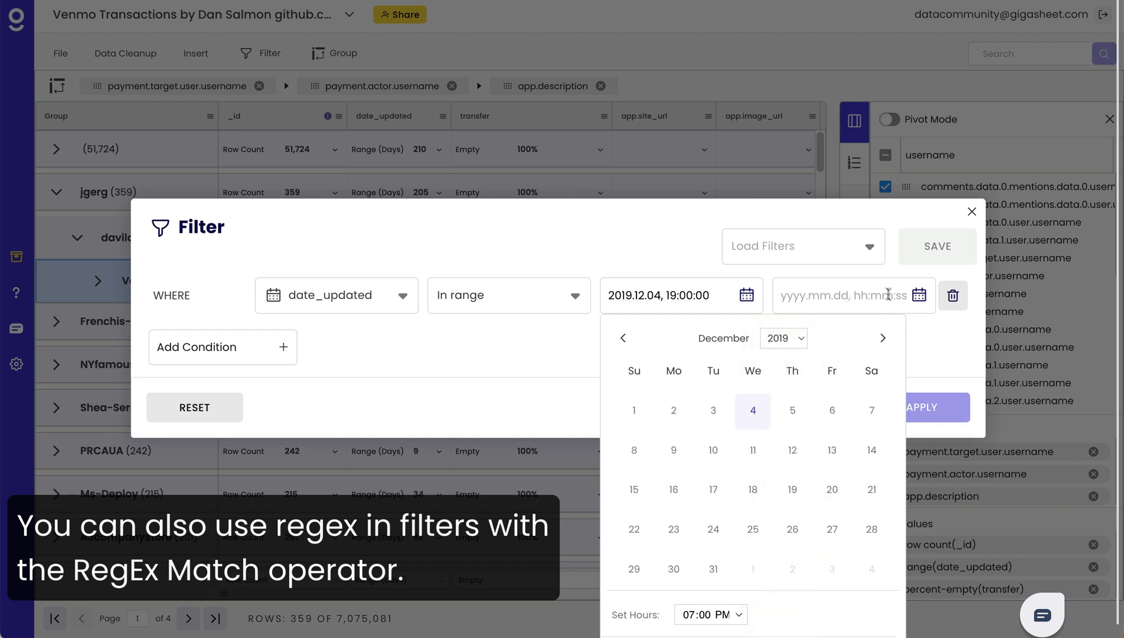
pyautogui.click(953, 299)
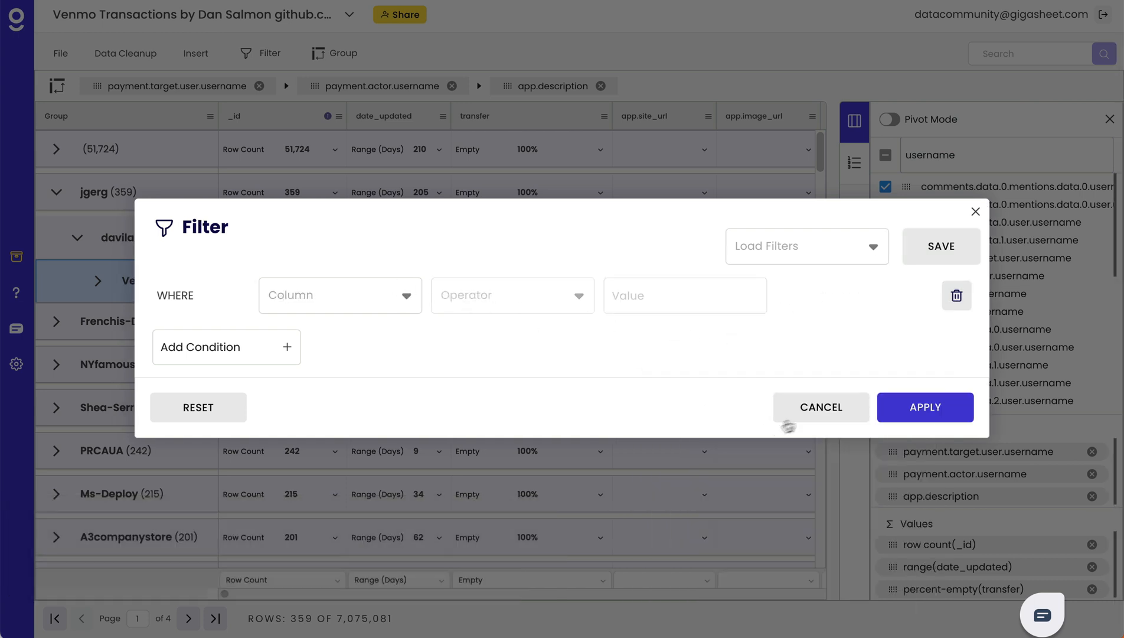
# Step: Try a compound filter layout with two extra conditions, one joined by OR, check the saved filters list, and delete the extra conditions
pyautogui.click(244, 355)
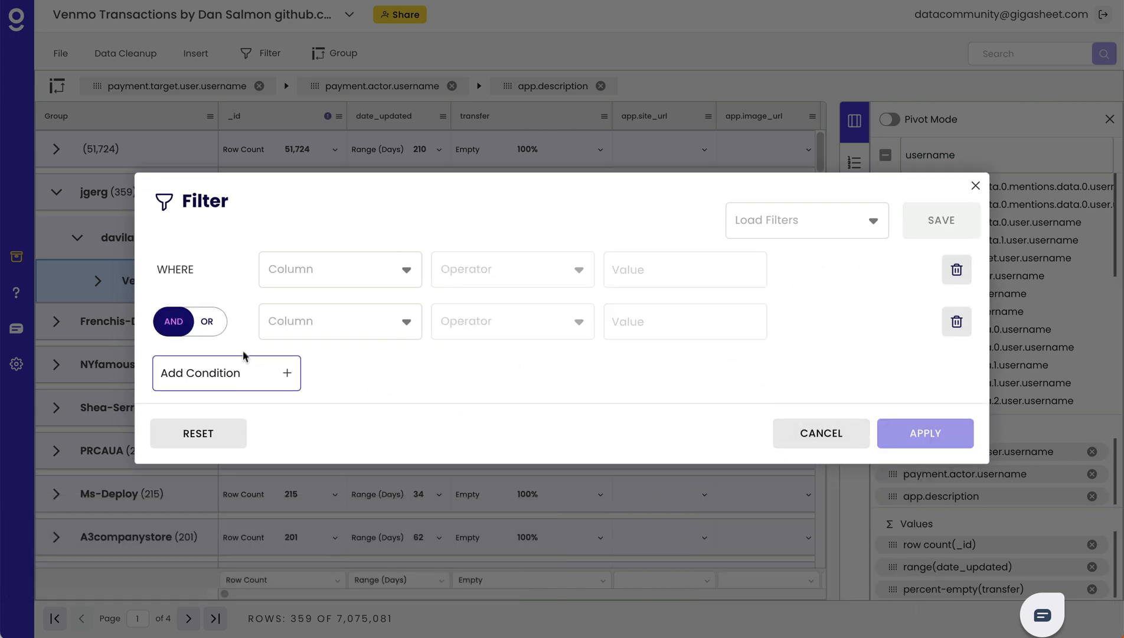
pyautogui.click(240, 381)
pyautogui.click(209, 305)
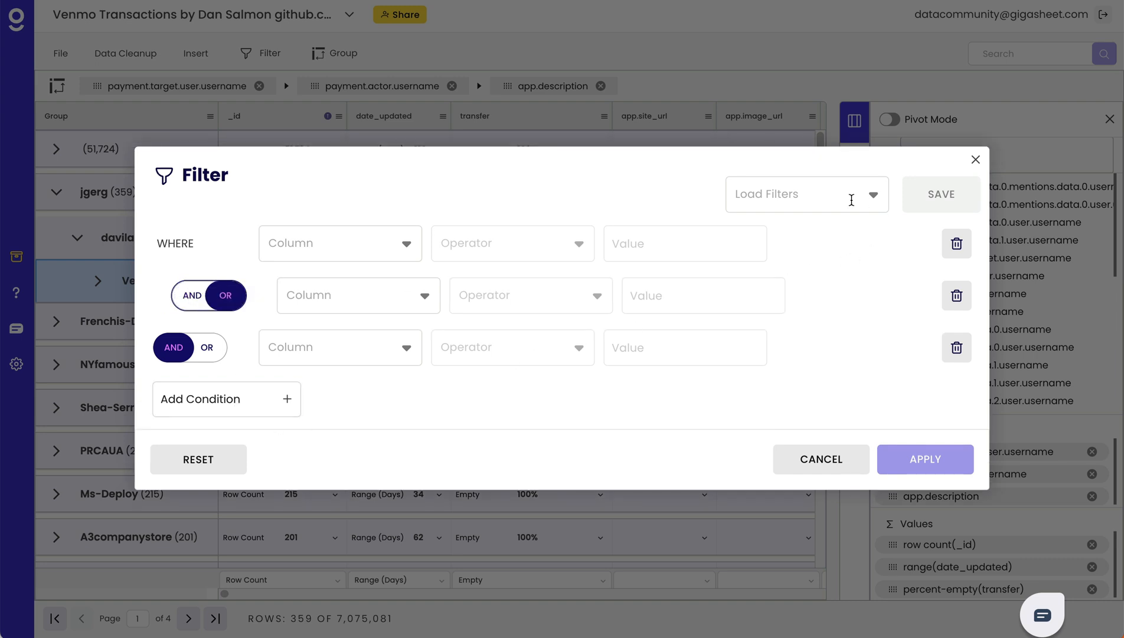
pyautogui.click(852, 200)
pyautogui.click(867, 350)
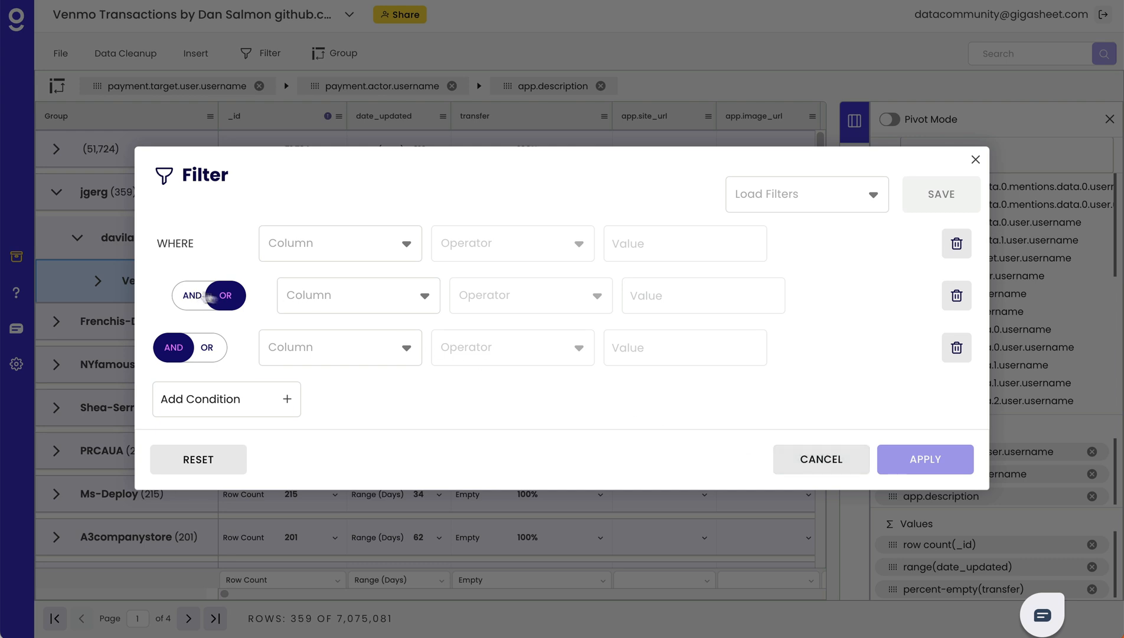
pyautogui.click(963, 348)
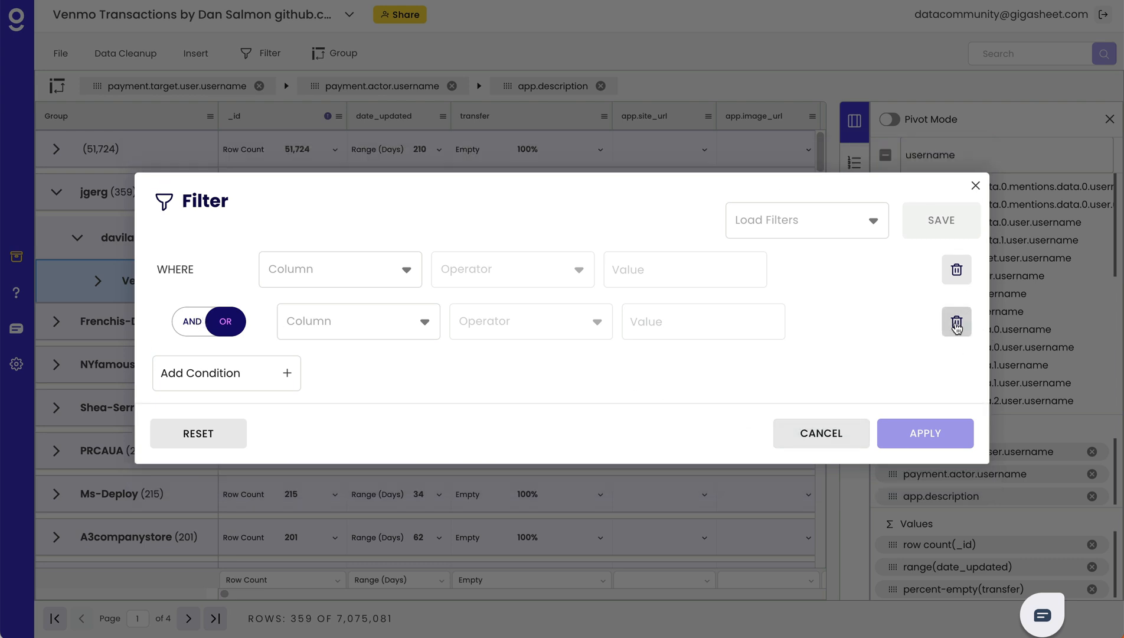
pyautogui.click(956, 322)
# Step: Filter the data to rows where payment.amount is not empty
pyautogui.click(311, 298)
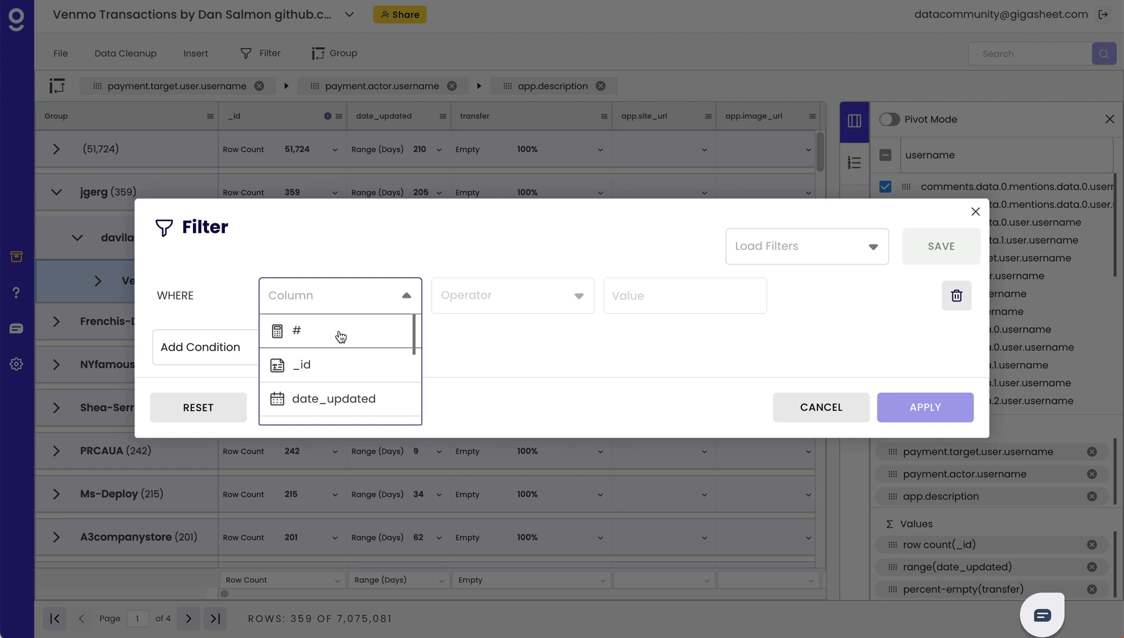
pyautogui.write('am')
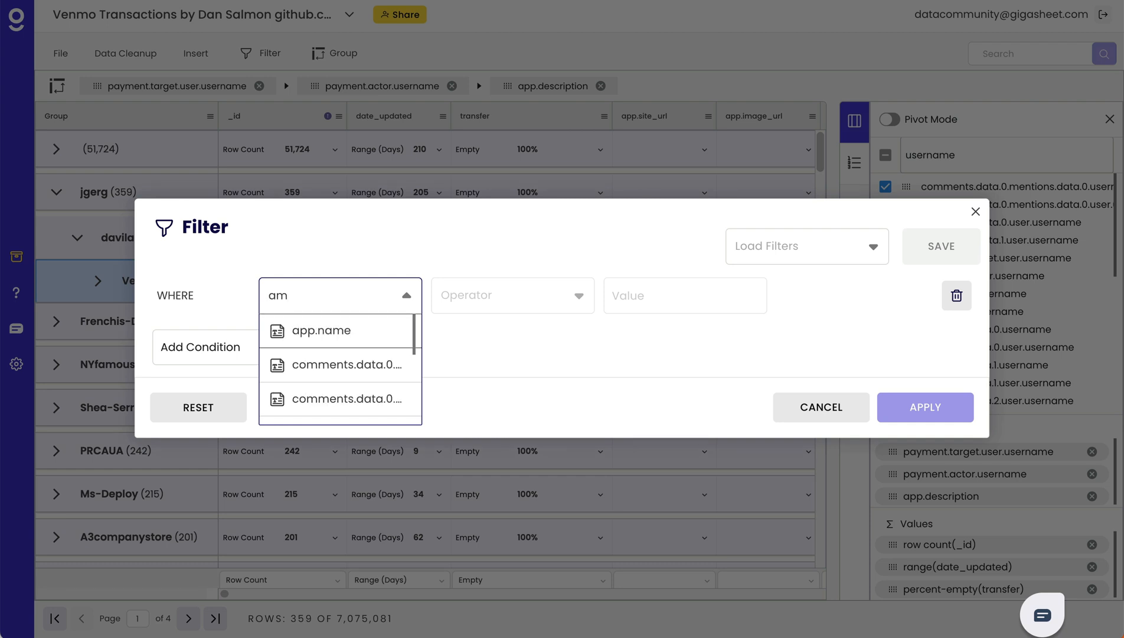
pyautogui.write('oun')
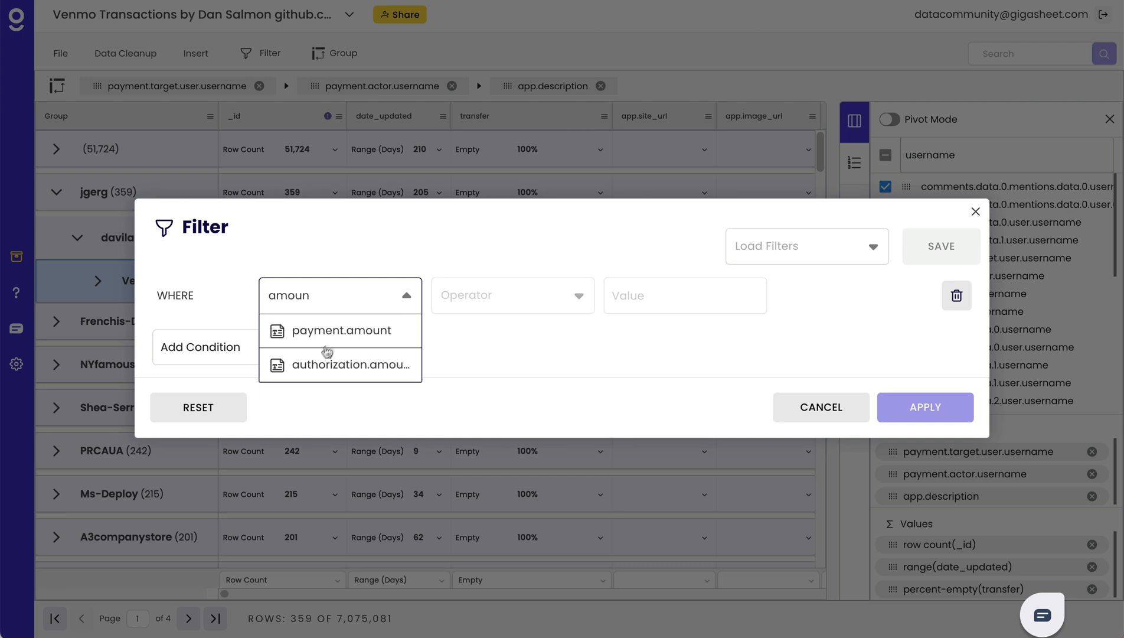
pyautogui.click(322, 343)
pyautogui.click(483, 284)
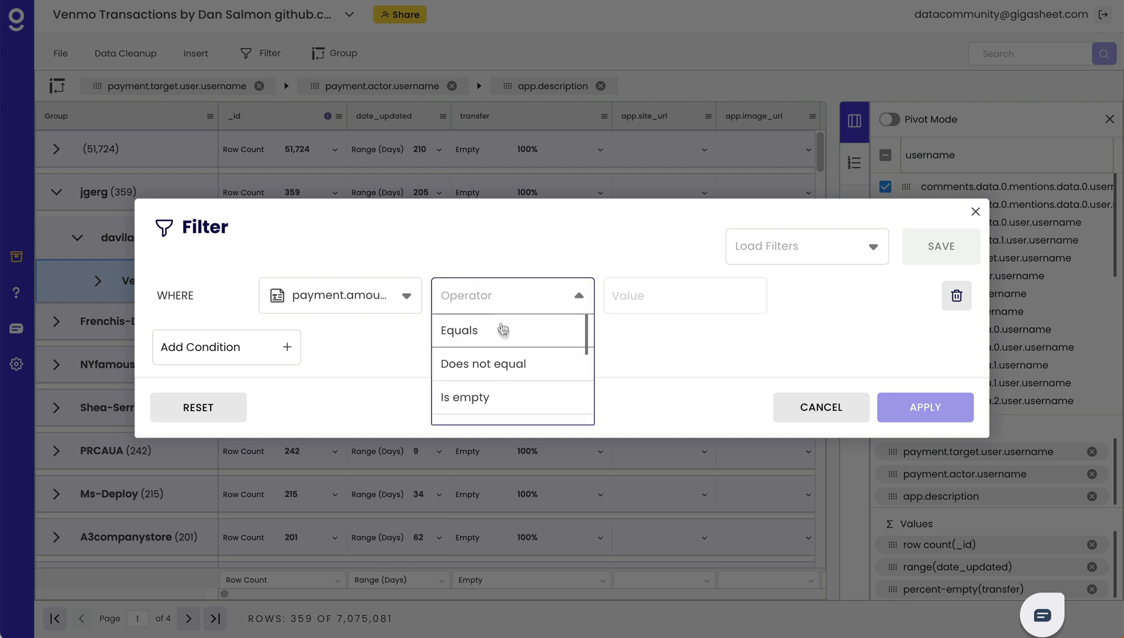
pyautogui.scroll(-1, 501, 347)
pyautogui.scroll(-2, 501, 347)
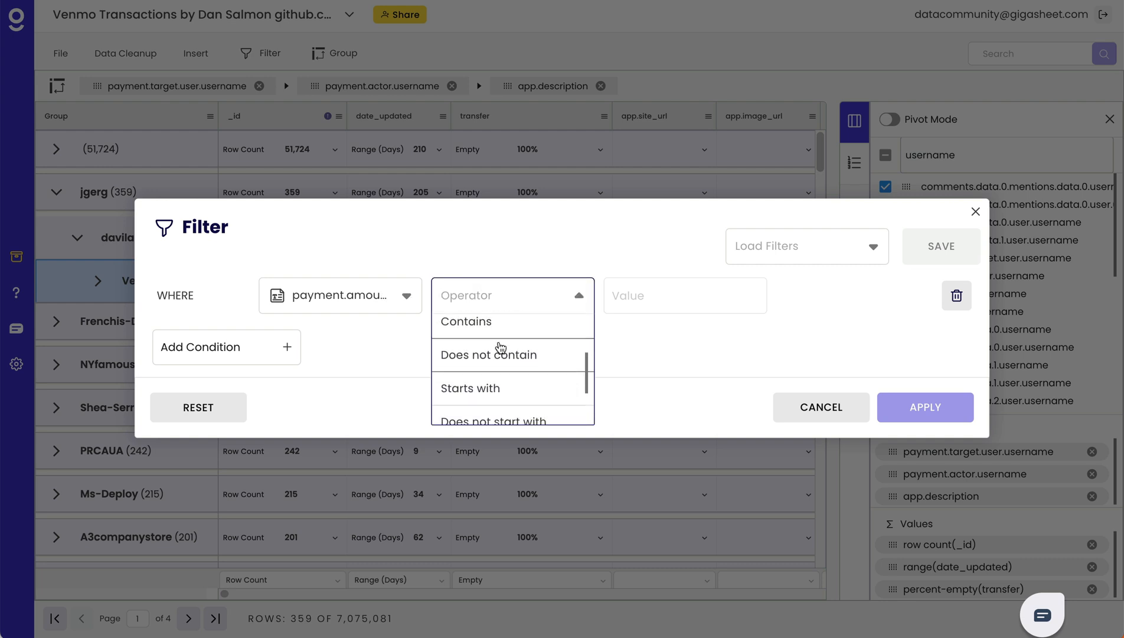
pyautogui.scroll(1, 500, 347)
pyautogui.scroll(2, 501, 347)
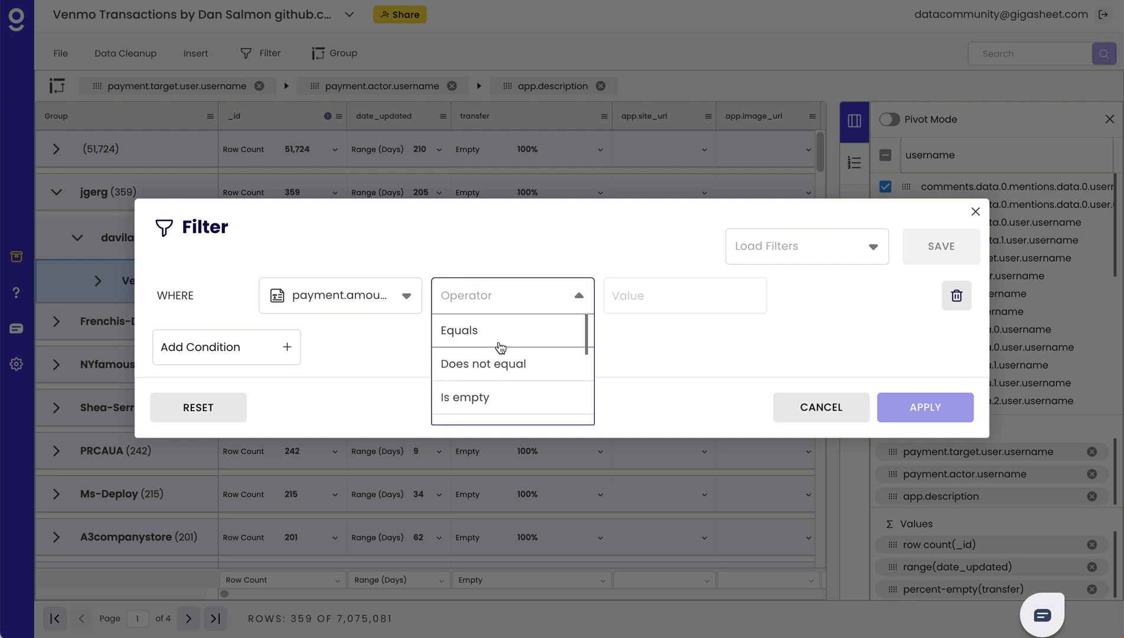
pyautogui.scroll(-3, 501, 347)
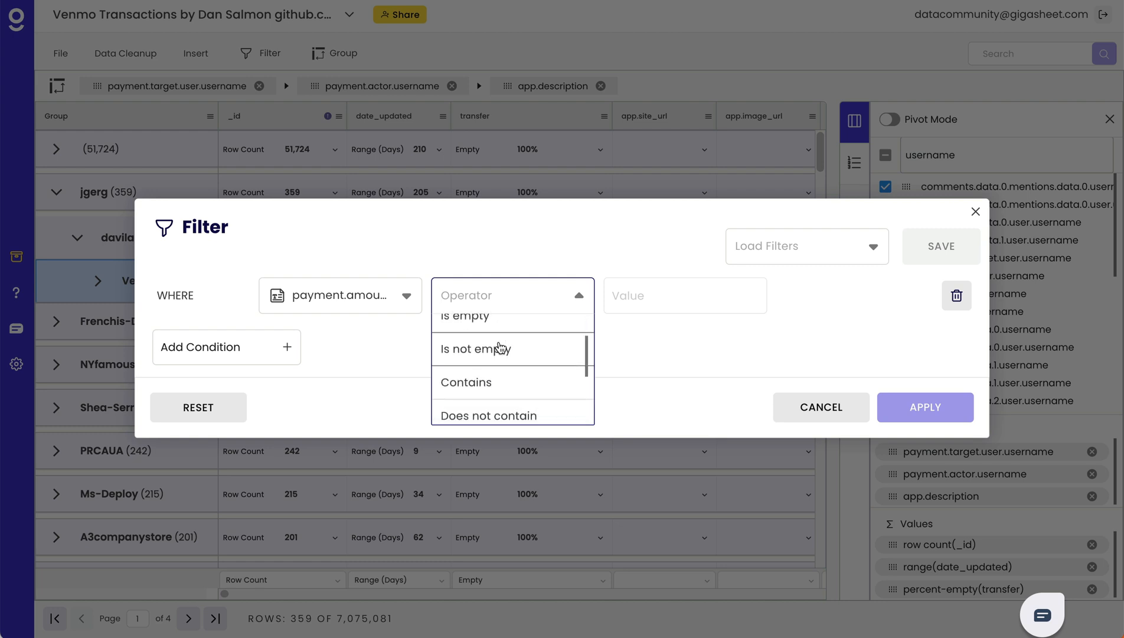
pyautogui.click(501, 348)
pyautogui.click(927, 414)
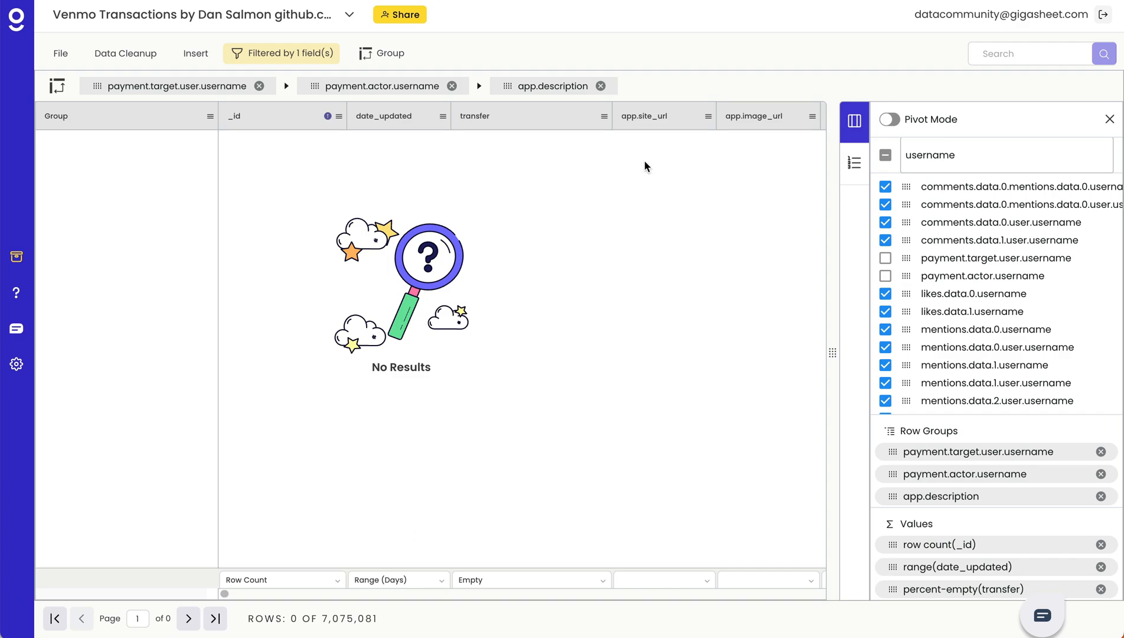
# Step: Review the payment.amount filter, delete its condition and apply the cleared filter
pyautogui.click(281, 53)
pyautogui.click(345, 267)
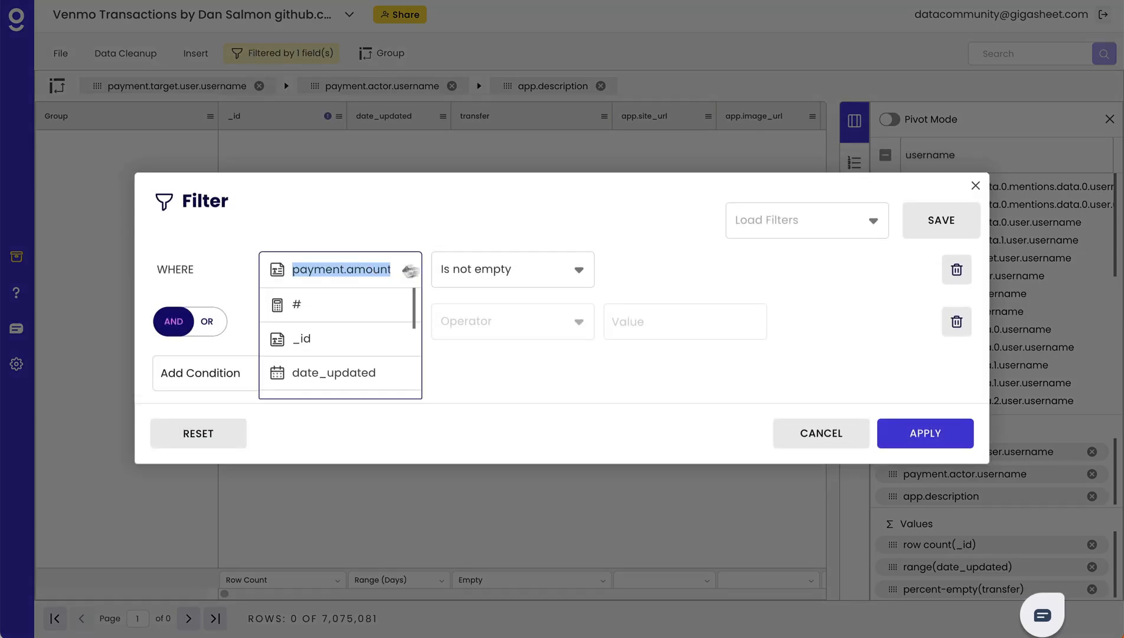
pyautogui.click(414, 245)
pyautogui.click(825, 444)
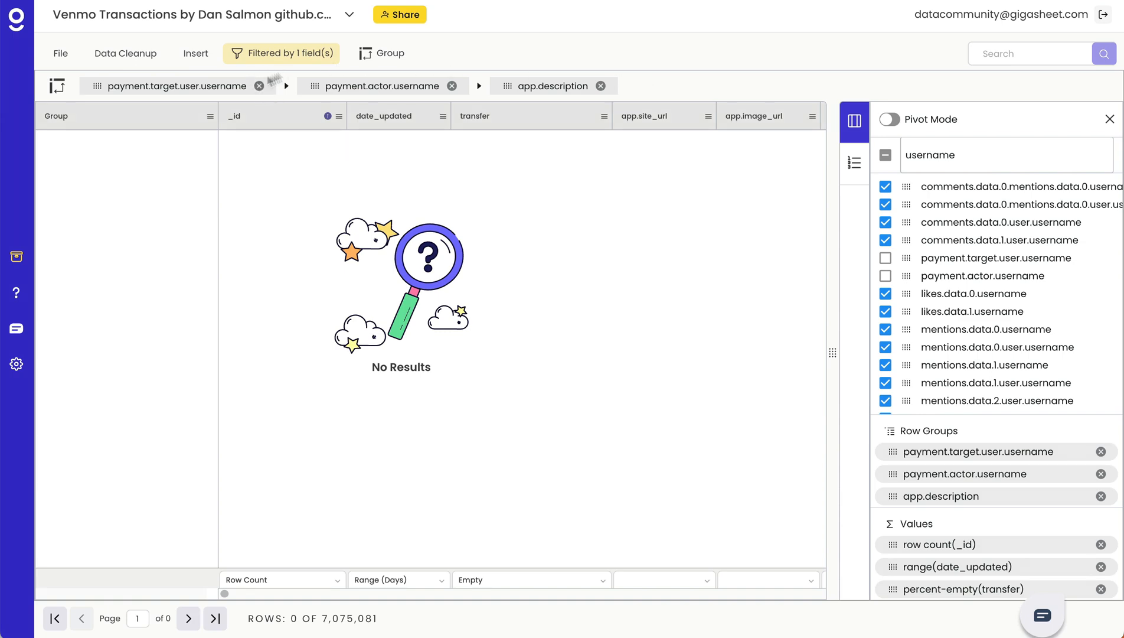
pyautogui.click(275, 54)
pyautogui.click(956, 269)
pyautogui.click(925, 406)
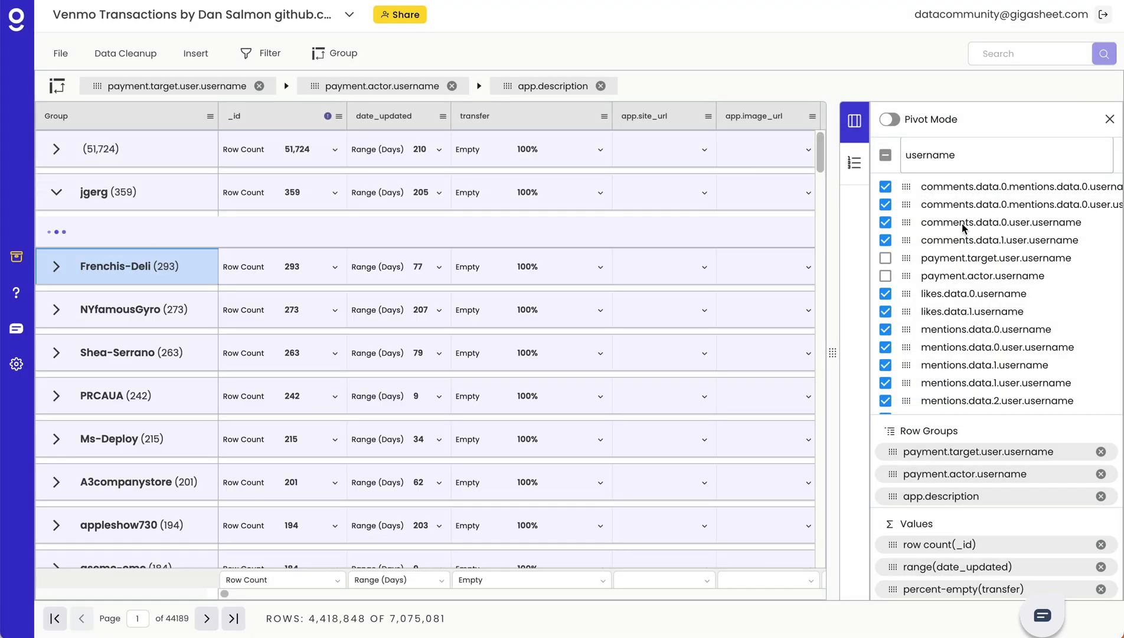
# Step: Search the column list for payment and hide all matching columns except payment.amount
pyautogui.doubleClick(930, 155)
pyautogui.write('payment')
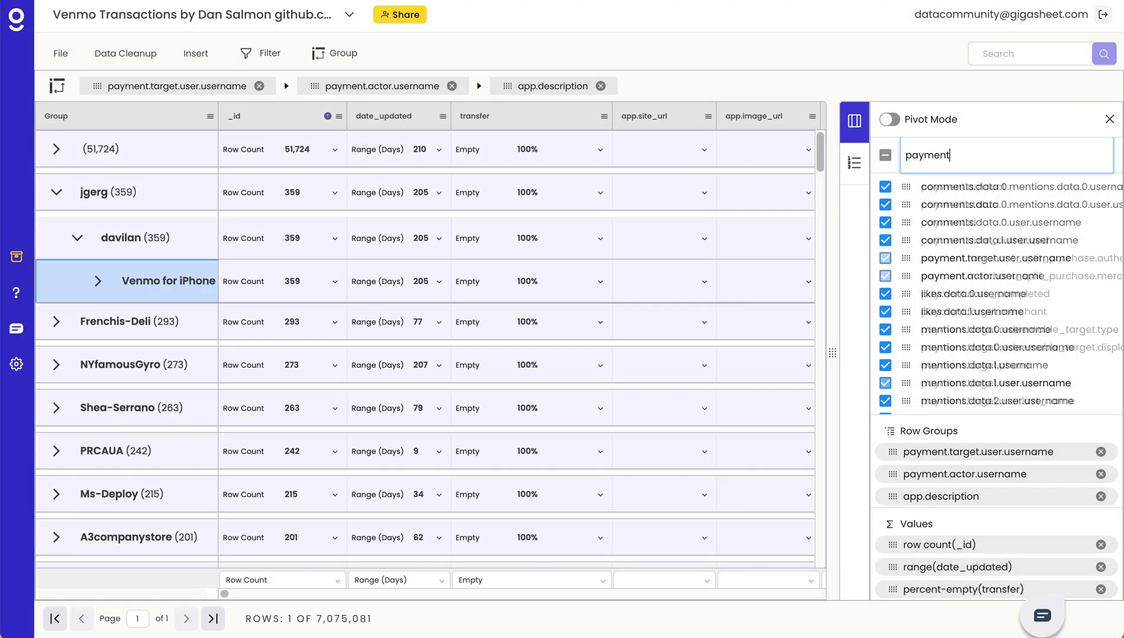
pyautogui.click(886, 158)
pyautogui.click(887, 158)
pyautogui.click(887, 188)
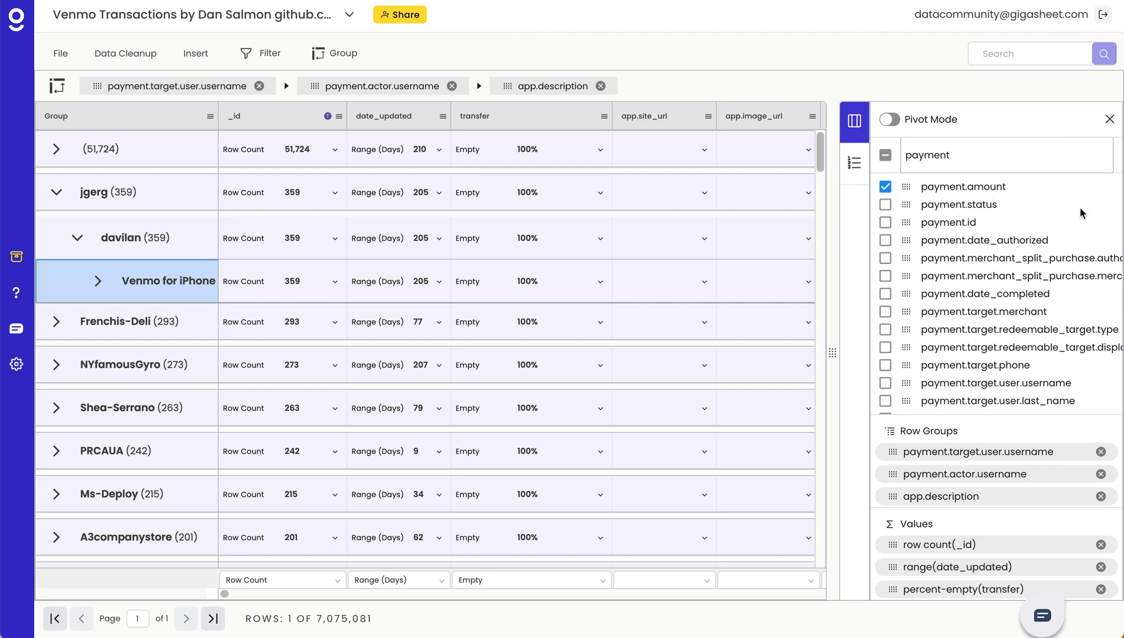
# Step: Clear the column search, hide every column, and show only payment.amount by searching for pay
pyautogui.doubleClick(979, 165)
pyautogui.press('BackSpace')
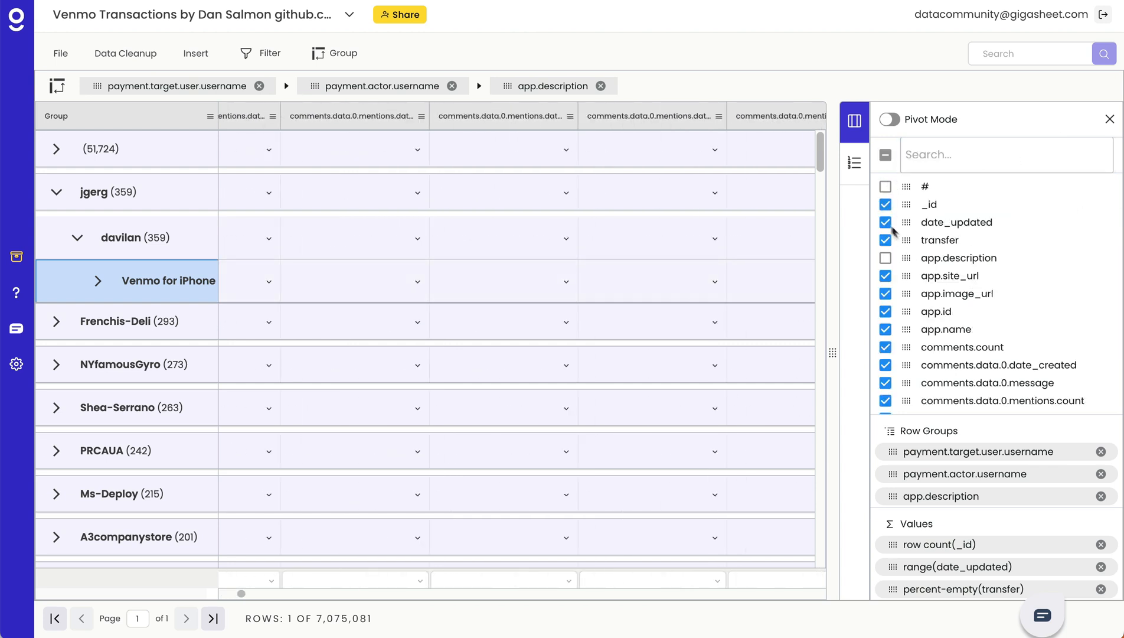
pyautogui.click(885, 155)
pyautogui.click(945, 156)
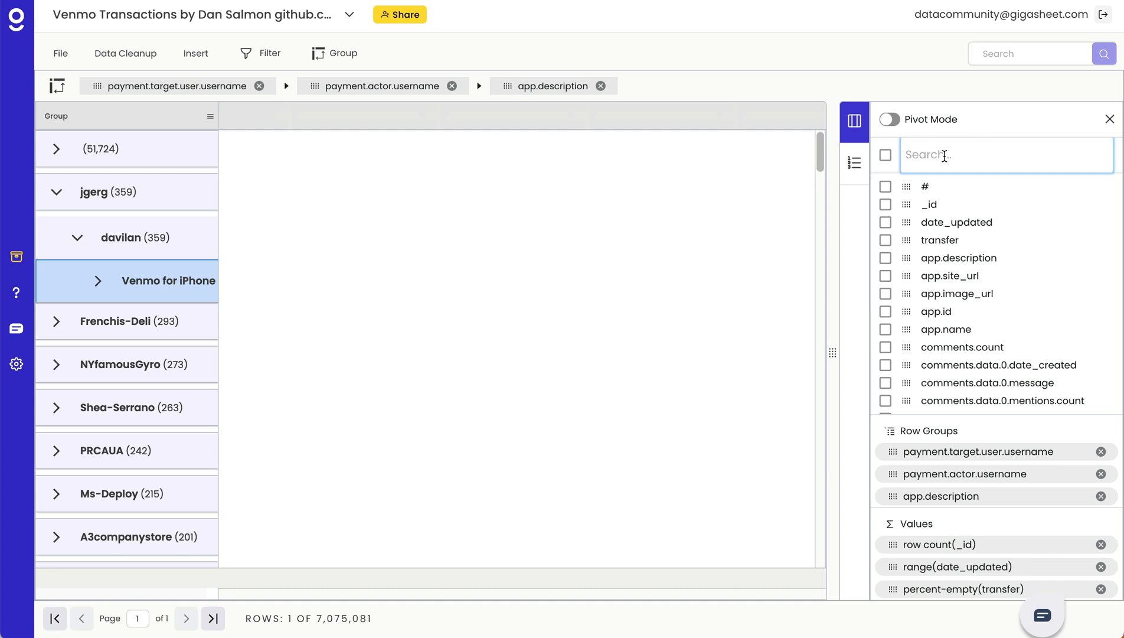
pyautogui.write('pay')
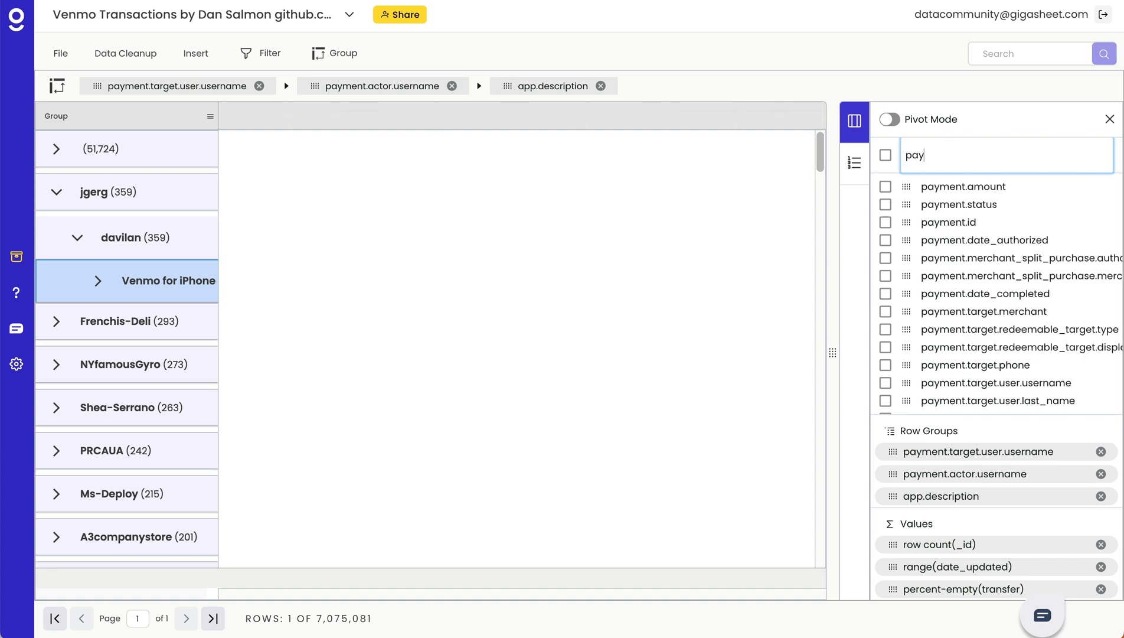
pyautogui.click(885, 186)
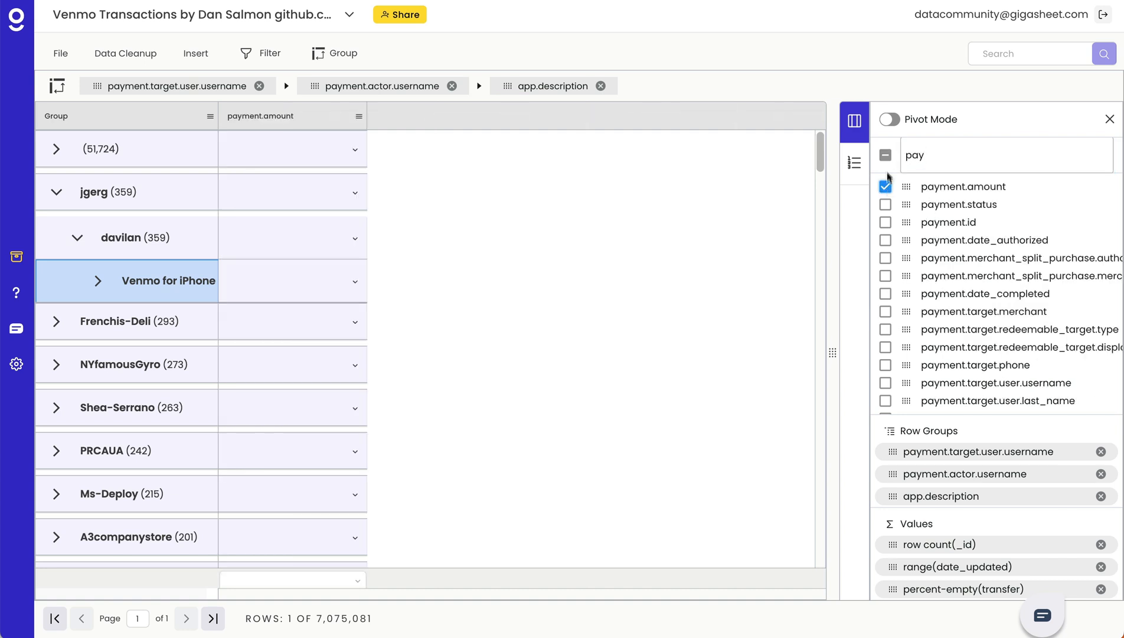
# Step: Show all columns matching pay at once, and hide them all again
pyautogui.click(886, 155)
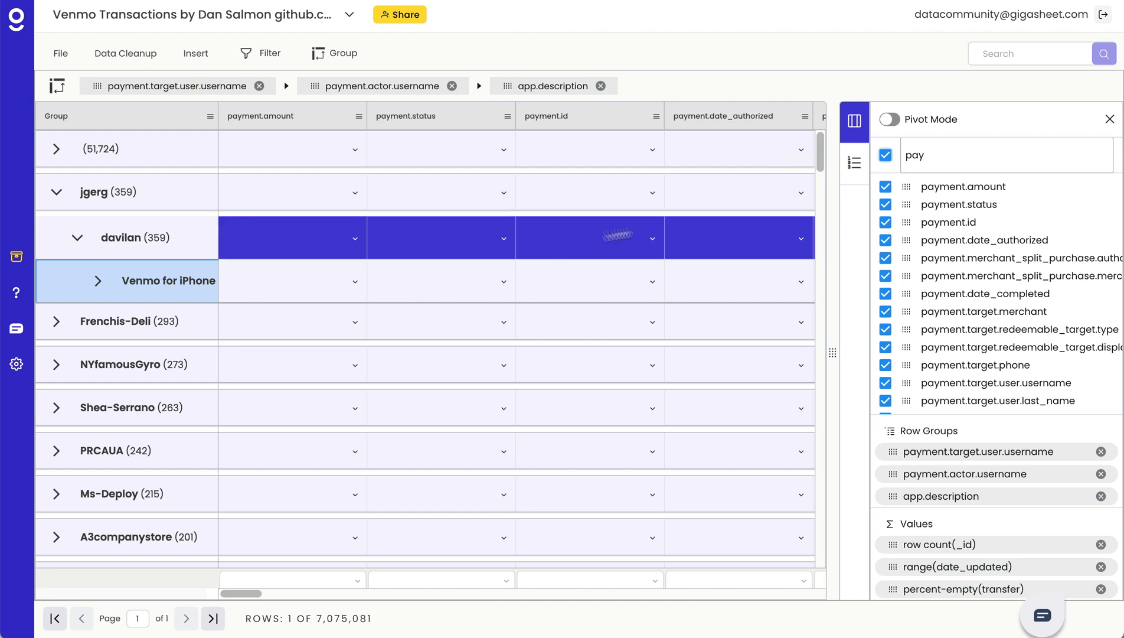
pyautogui.click(885, 155)
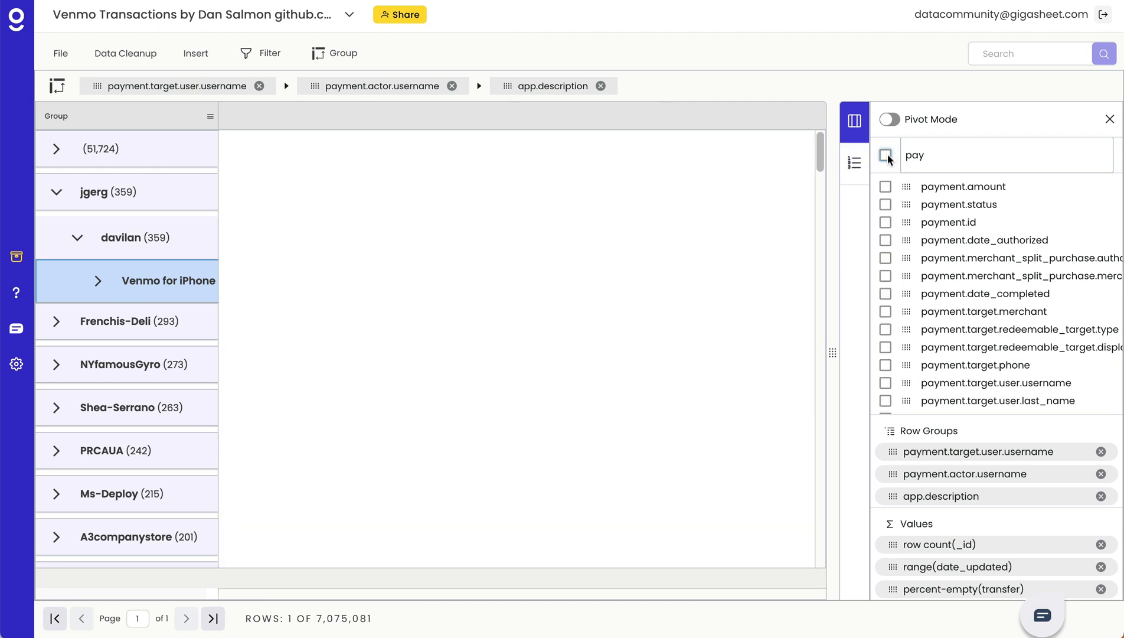
# Step: Show only the payment.amount column and set its group aggregation to Empty
pyautogui.click(886, 186)
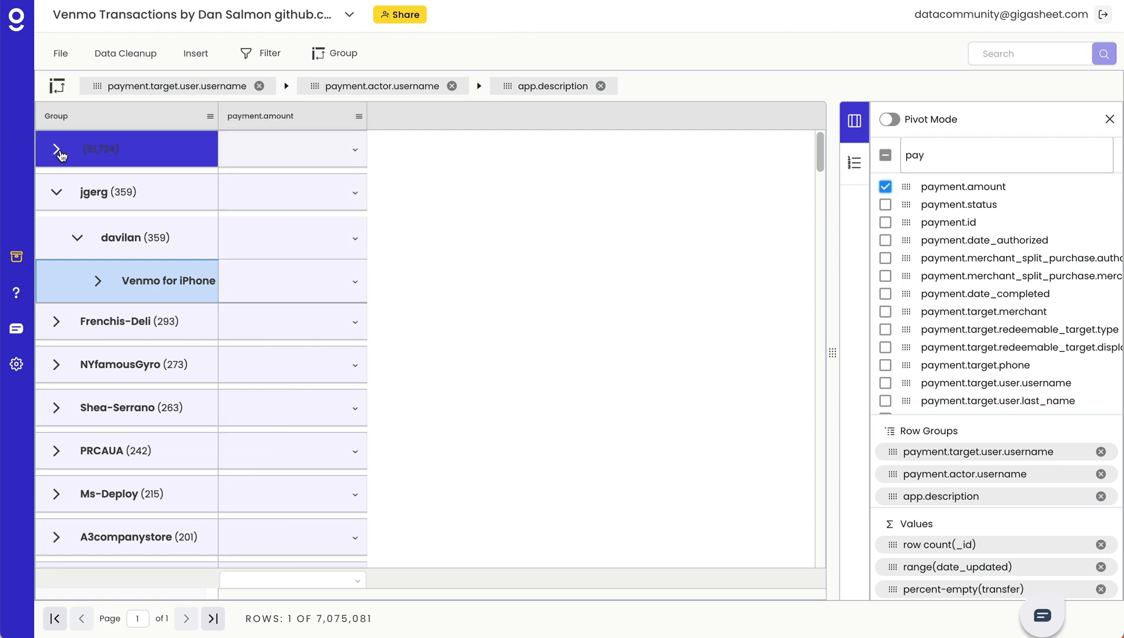
pyautogui.click(355, 154)
pyautogui.click(322, 230)
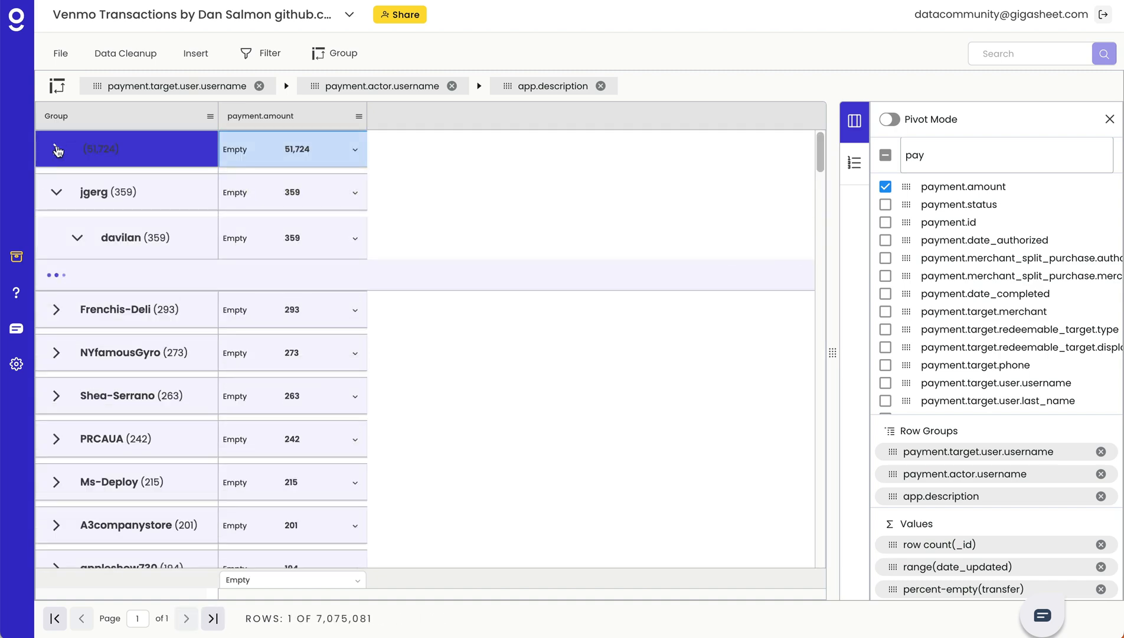
# Step: Expand the blank target username group down through BambinoTechnologies and Payouts API to its individual rows
pyautogui.click(57, 149)
pyautogui.click(76, 194)
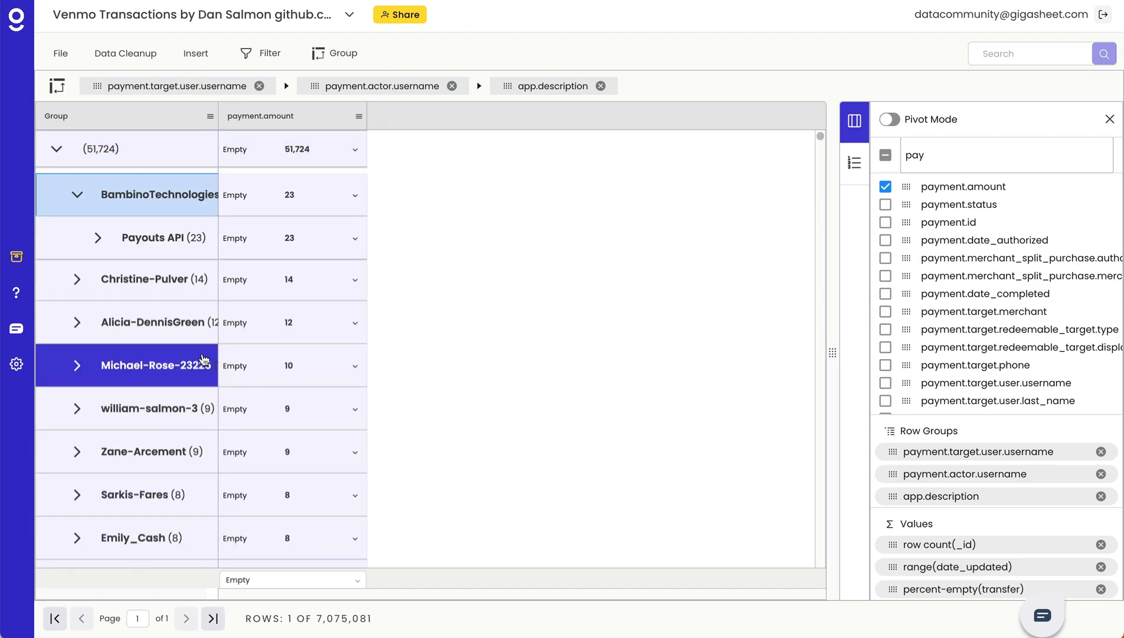
pyautogui.click(101, 239)
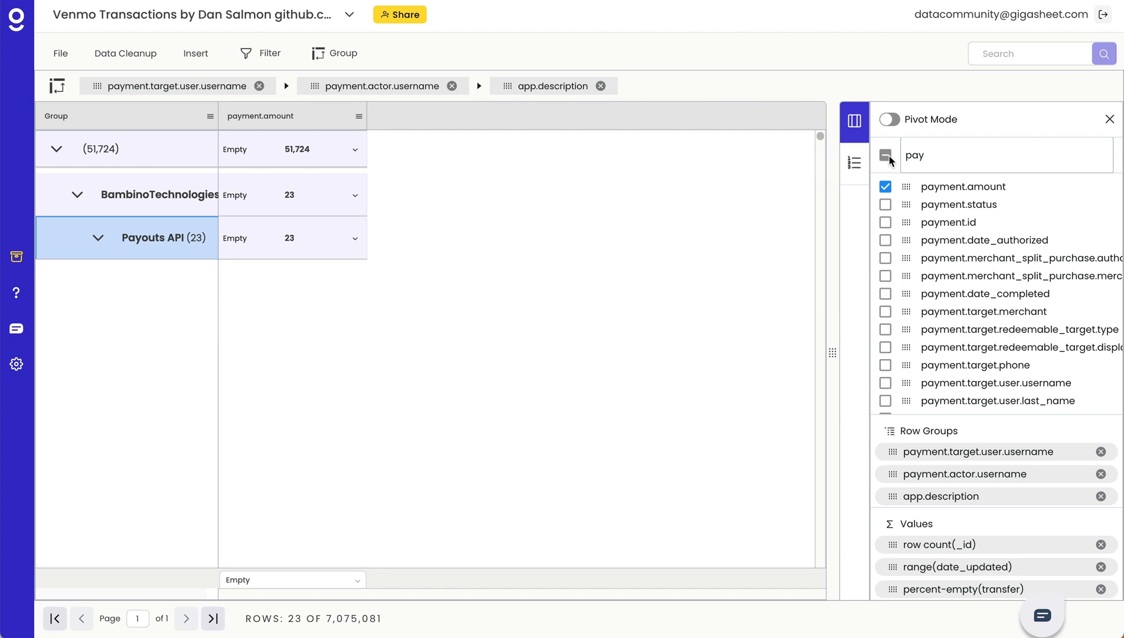
# Step: Show all columns matching pay for the expanded rows and close the column settings
pyautogui.click(886, 155)
pyautogui.click(417, 267)
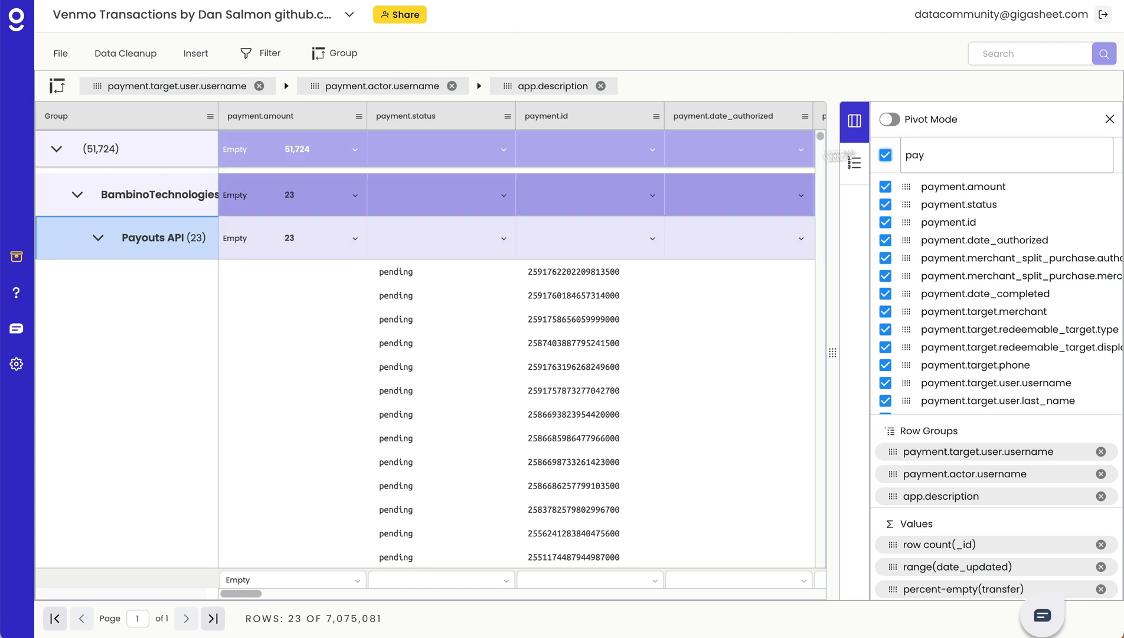
pyautogui.click(1111, 122)
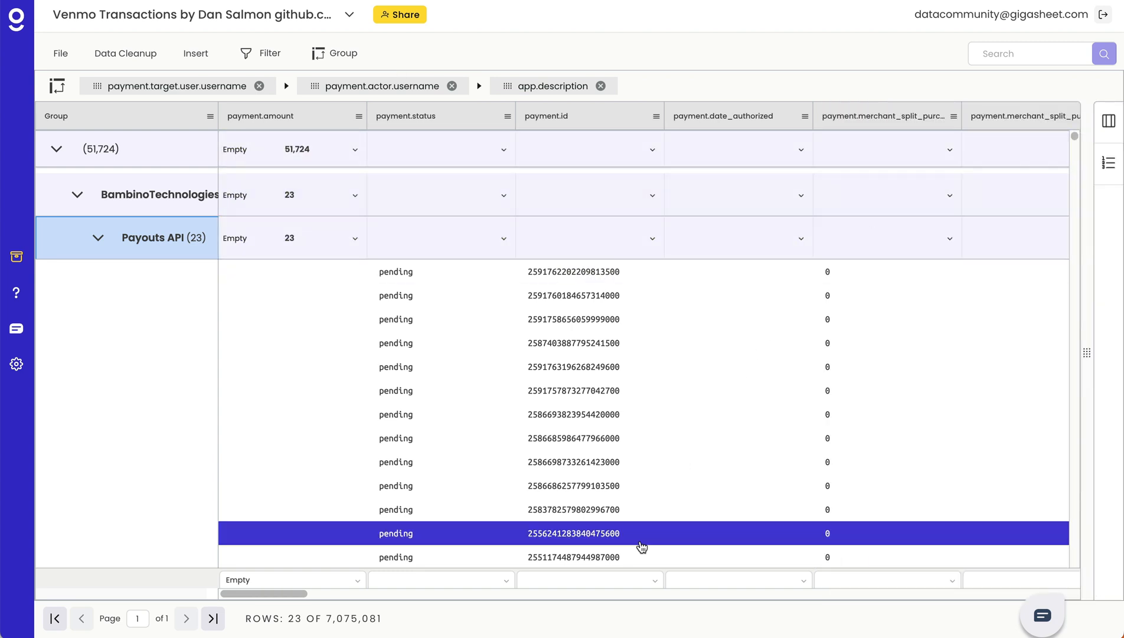